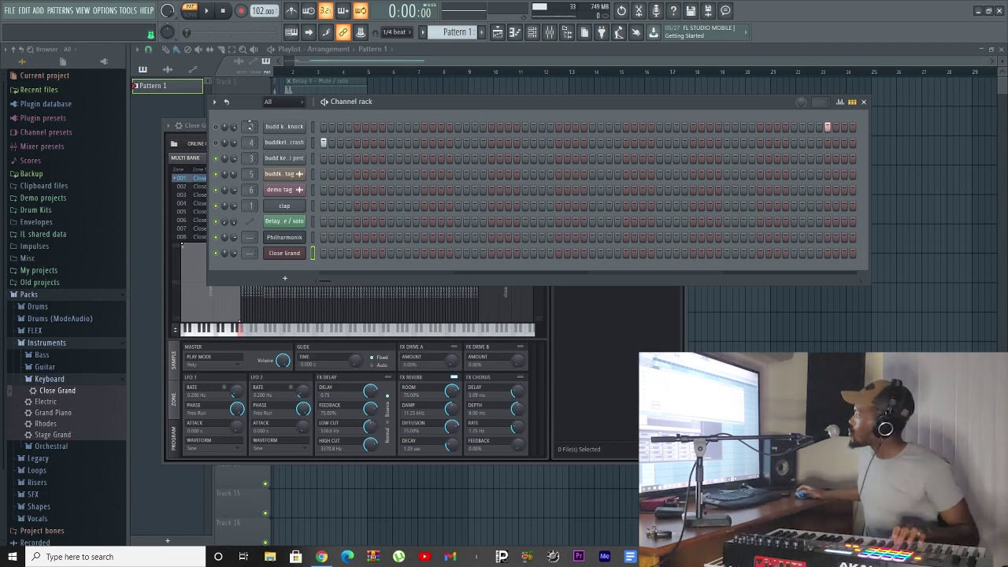
# Step: Record a four-bar Close Grand progression, A#5-D6-F6-A6 in bar 1 and F5-A5-C6-E6 repeated in bars 2 to 4, and quantize it
pyautogui.rightClick(300, 253)
pyautogui.click(320, 256)
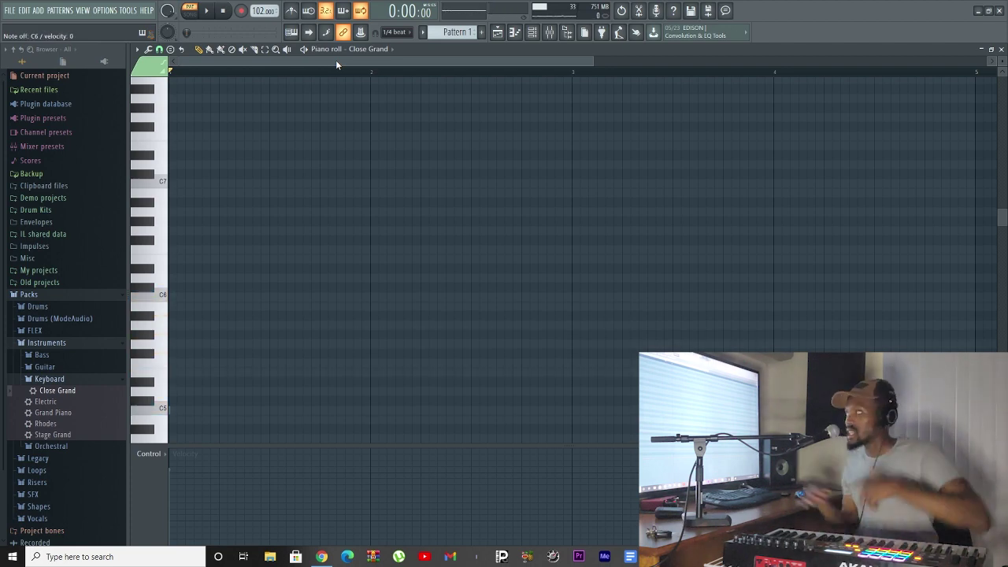
pyautogui.press('space')
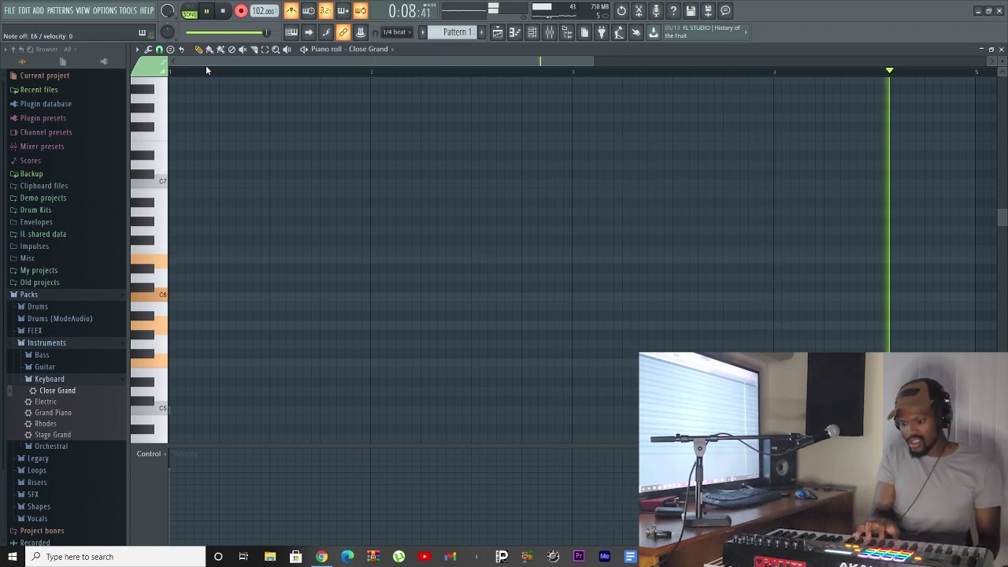
pyautogui.press('space')
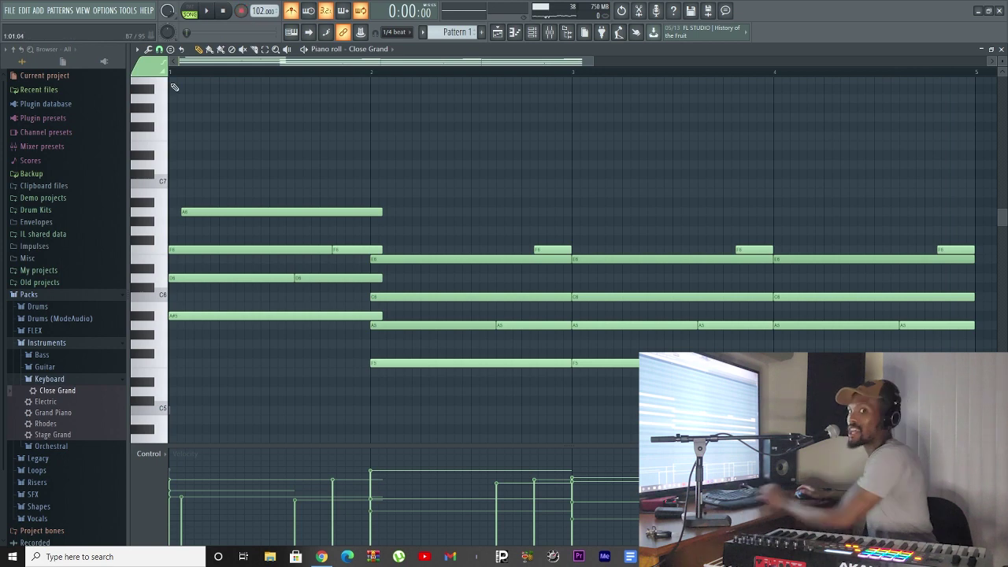
pyautogui.hotkey('ctrl', 'q')
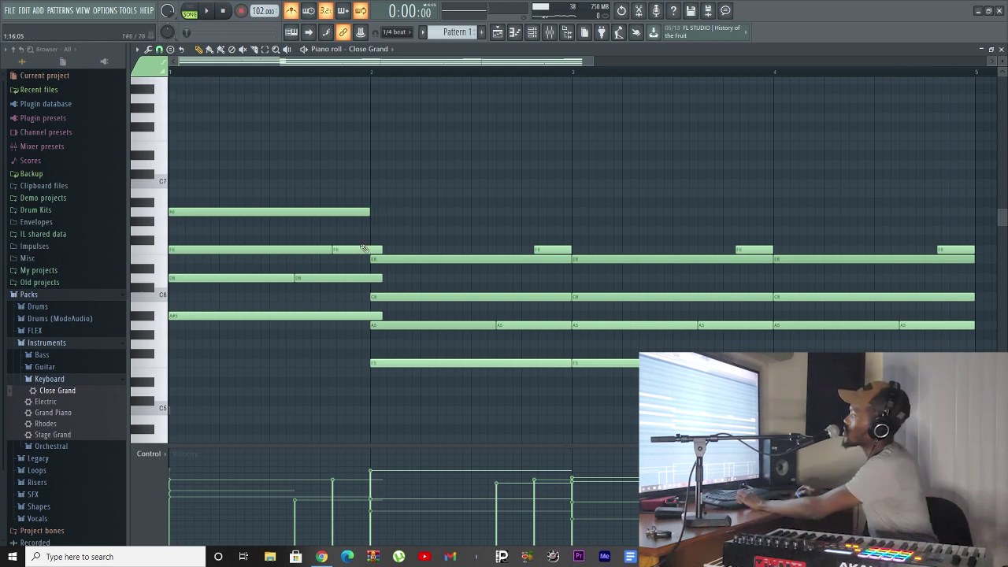
# Step: Strum the recorded piano chords with the Strumizer by raising its start time strength so each chord's notes begin slightly staggered
pyautogui.scroll(-2, 225, 131)
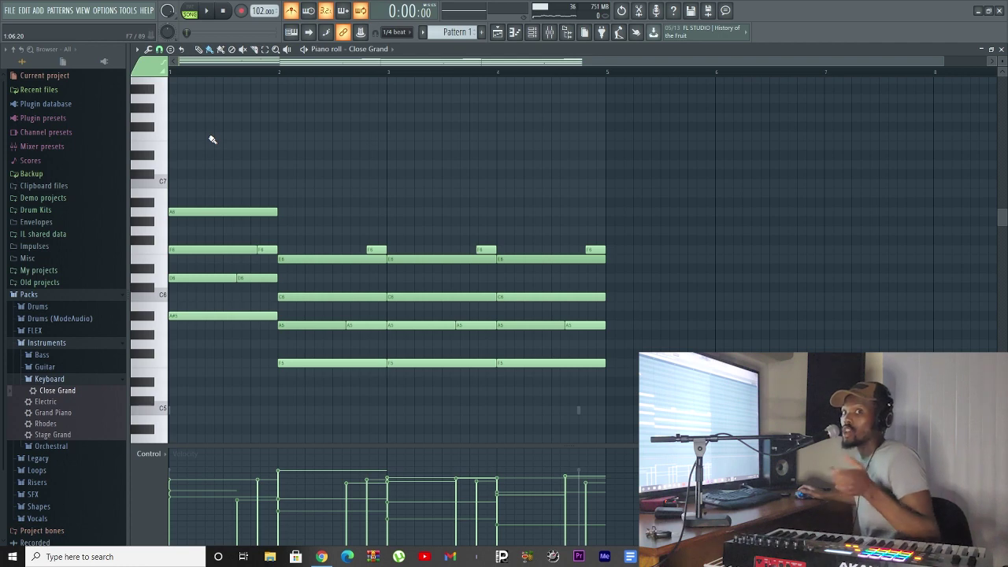
pyautogui.moveTo(208, 162); pyautogui.dragTo(183, 331)
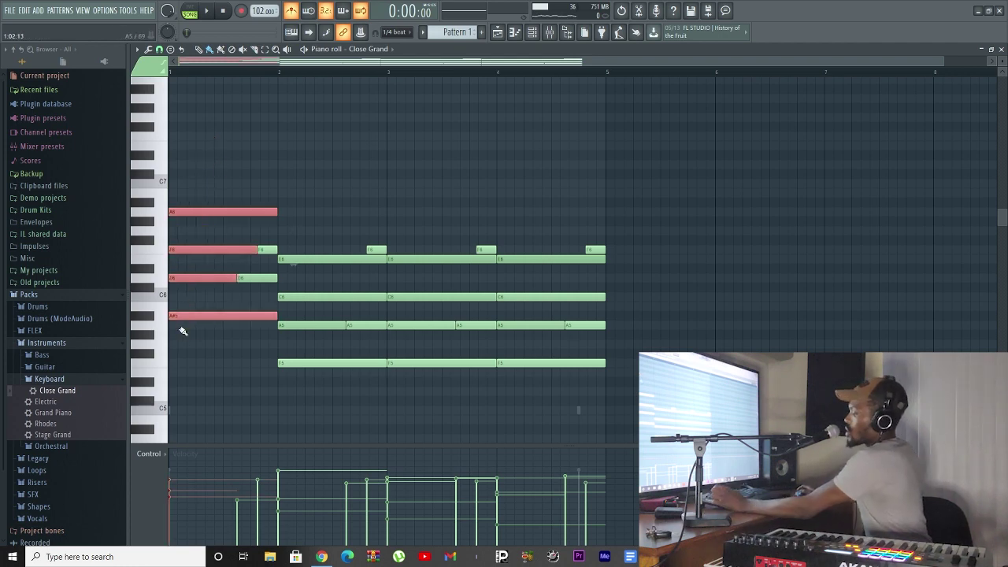
pyautogui.hotkey('alt', 's')
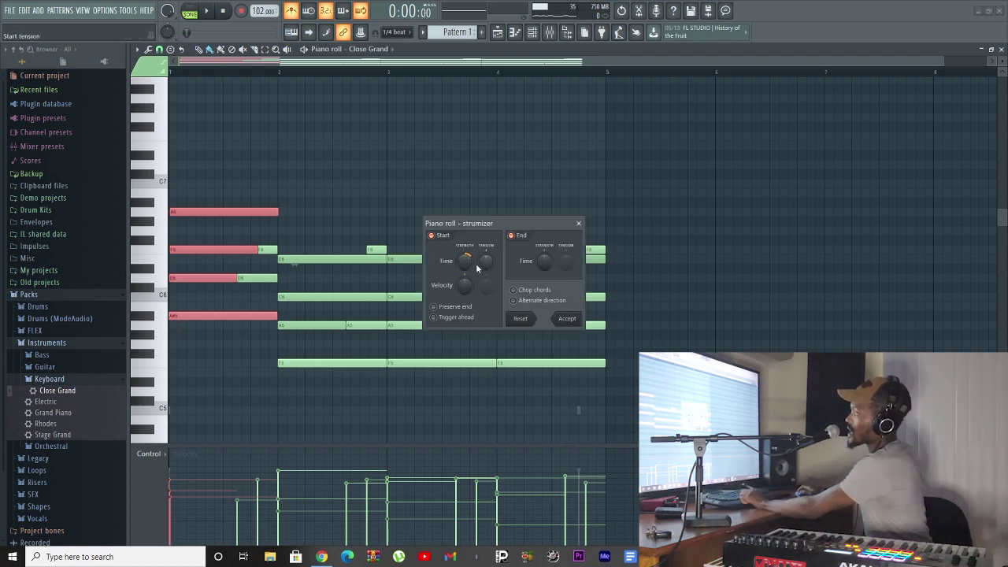
pyautogui.moveTo(473, 269)
pyautogui.mouseDown()
pyautogui.moveTo(473, 256)
pyautogui.moveTo(473, 272)
pyautogui.mouseUp()
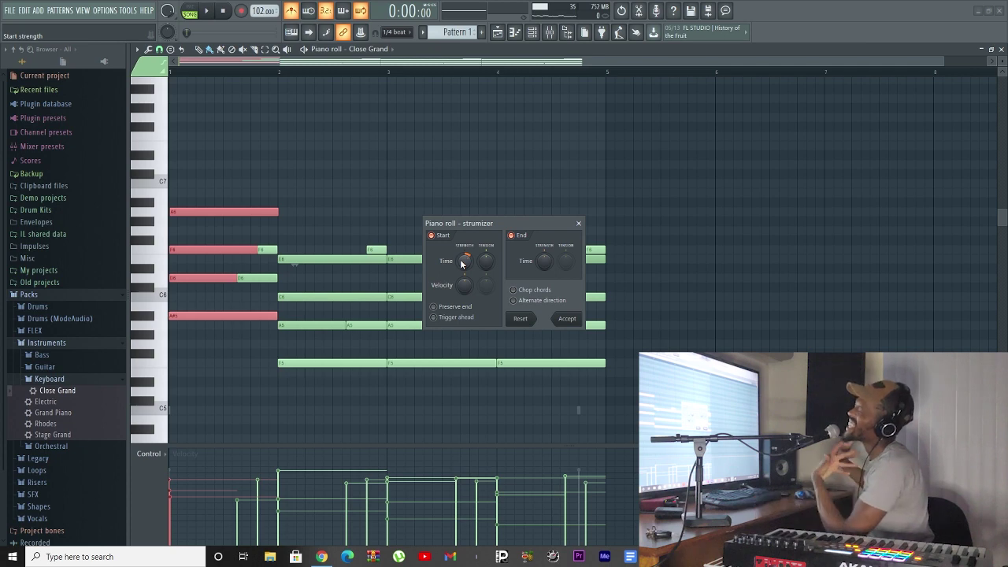
pyautogui.moveTo(461, 263); pyautogui.dragTo(461, 246)
pyautogui.click(565, 318)
# Step: Play back the strummed chord progression to hear its timing
pyautogui.press('space')
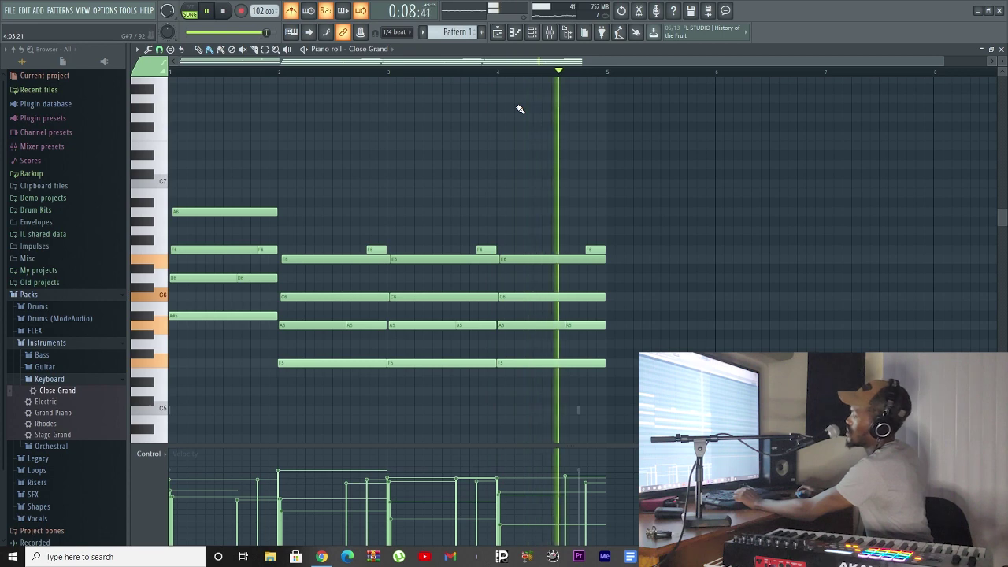
pyautogui.press('space')
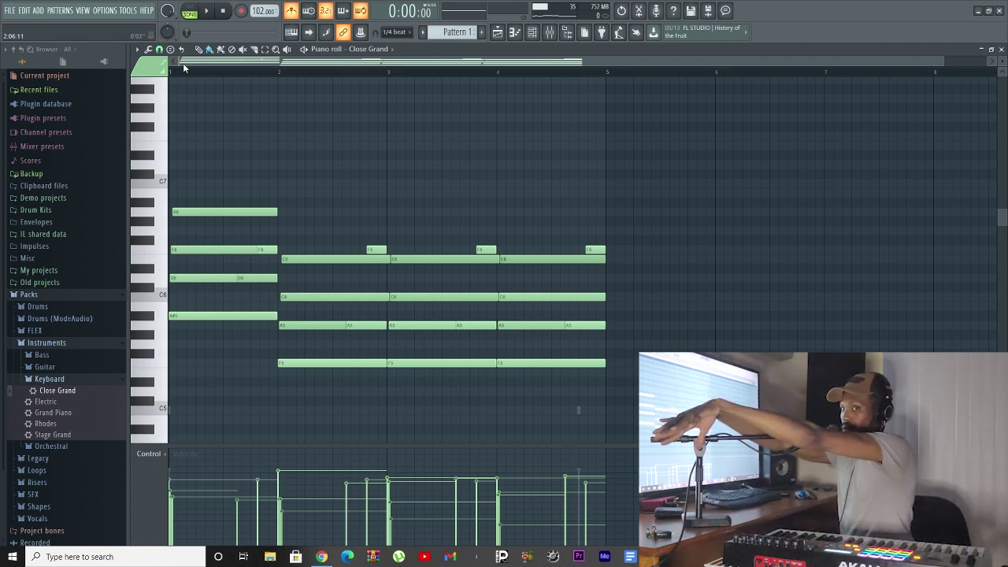
pyautogui.press('space')
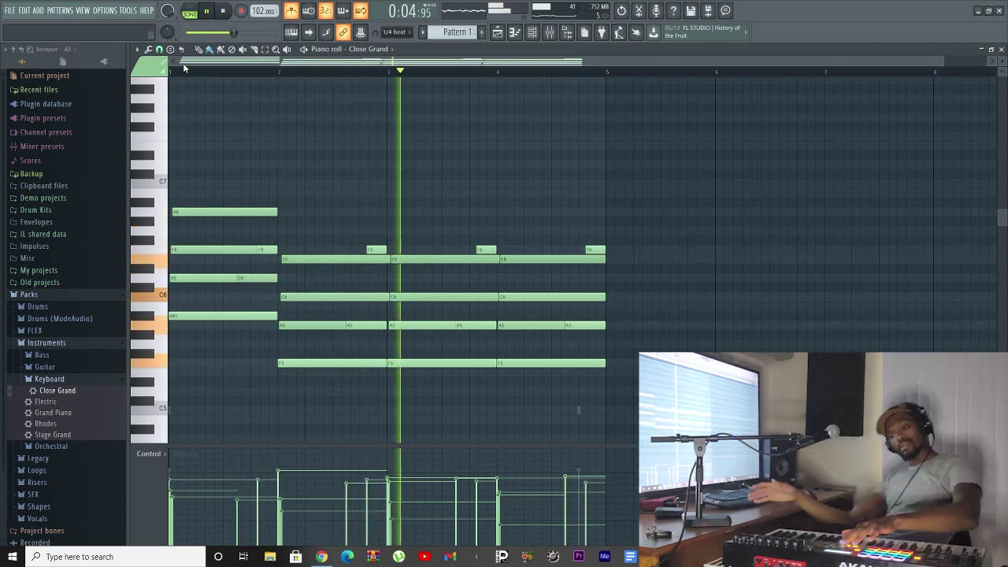
pyautogui.press('space')
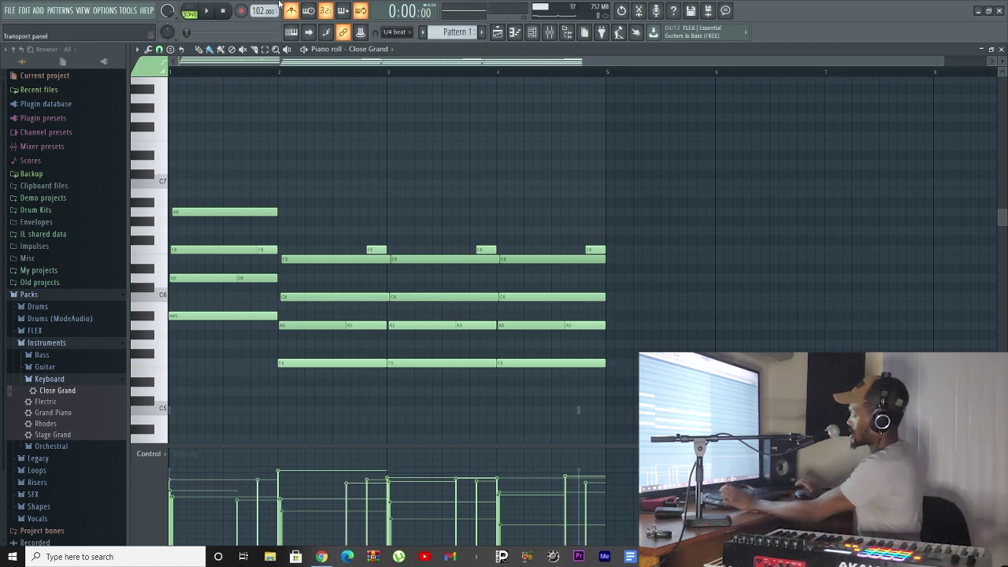
pyautogui.hotkey('ctrl', 'z')
pyautogui.hotkey('ctrl', 'z')
pyautogui.hotkey('ctrl', 'z')
pyautogui.hotkey('ctrl', 'z')
pyautogui.hotkey('ctrl', 'y')
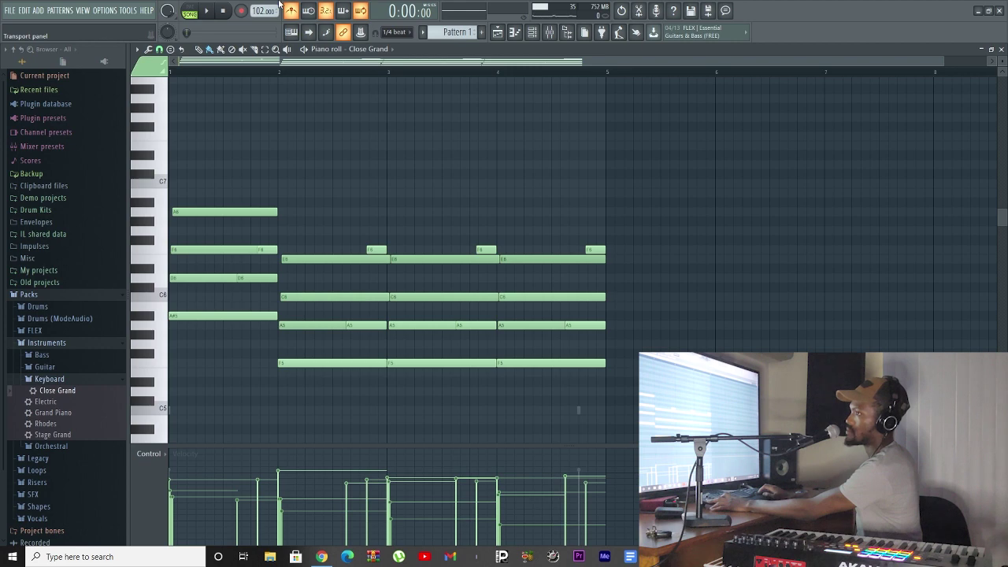
# Step: Try to transpose the whole chord progression up two semitones
pyautogui.press('Up')
pyautogui.press('Up')
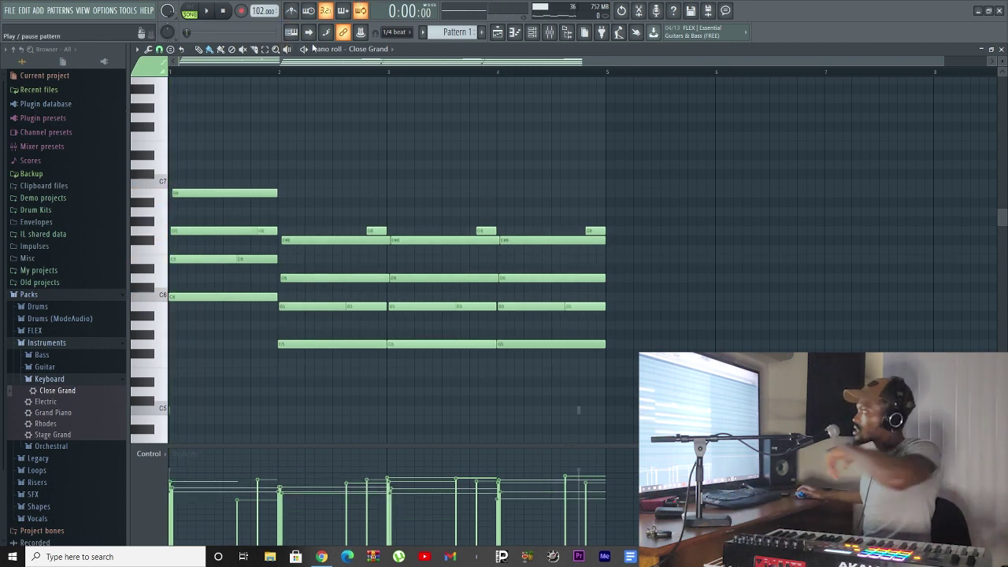
pyautogui.press('F6')
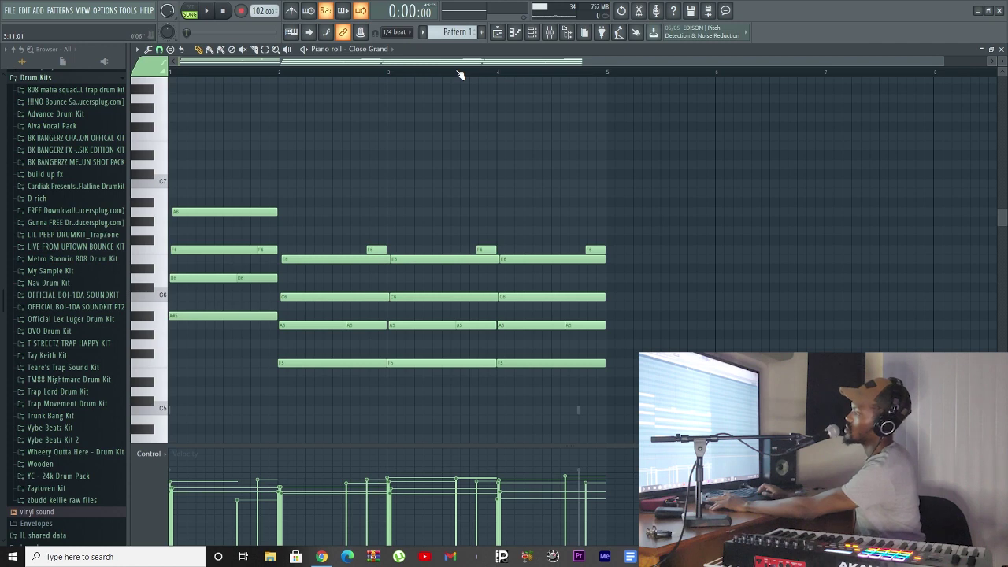
# Step: Transpose the whole Close Grand chord progression down eleven semitones and play it back
pyautogui.press('Down')
pyautogui.press('Down')
pyautogui.press('Down')
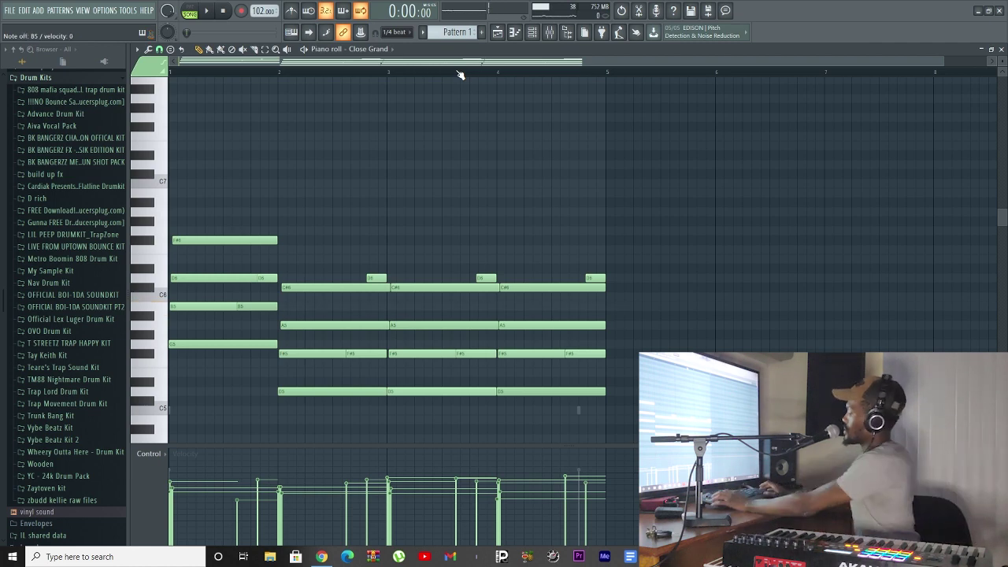
pyautogui.hotkey('shift', 'Down')
pyautogui.hotkey('shift', 'Down')
pyautogui.hotkey('shift', 'Down')
pyautogui.hotkey('shift', 'Down')
pyautogui.hotkey('shift', 'Down')
pyautogui.hotkey('shift', 'Down')
pyautogui.hotkey('shift', 'Down')
pyautogui.hotkey('shift', 'Down')
pyautogui.press('space')
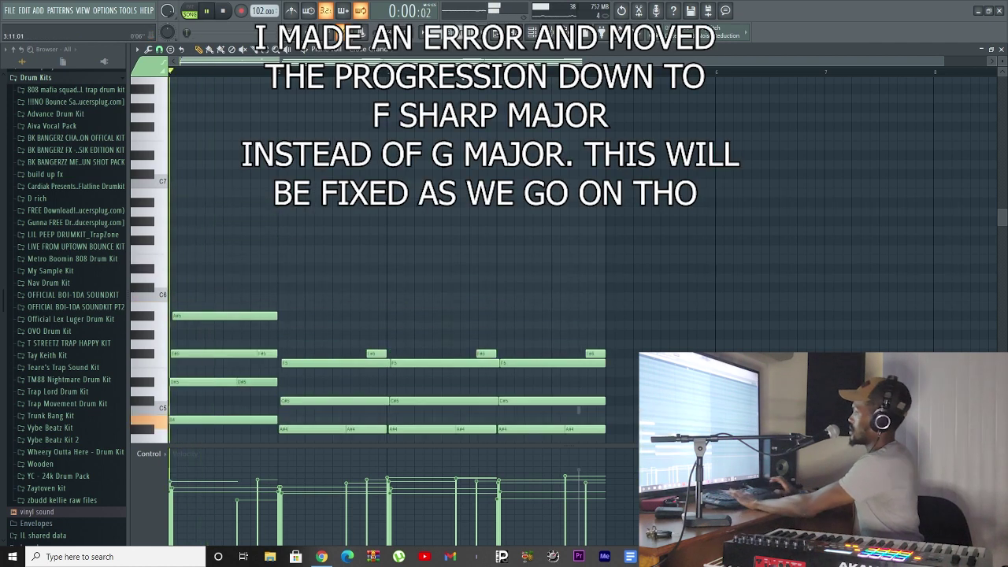
# Step: Replace the third bar's chord with the same chord that plays in the first bar
pyautogui.scroll(-4, 430, 231)
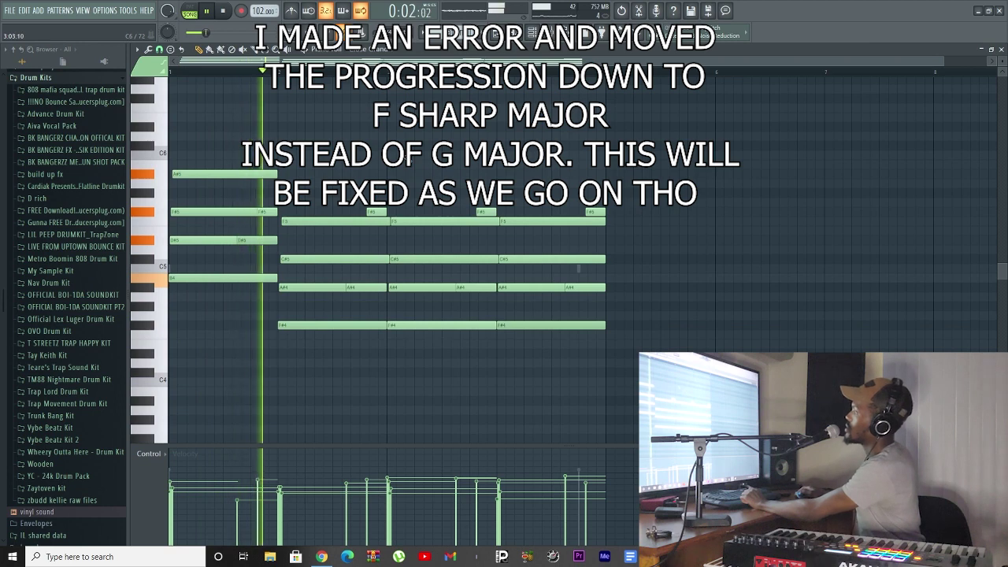
pyautogui.moveTo(431, 231); pyautogui.dragTo(486, 379)
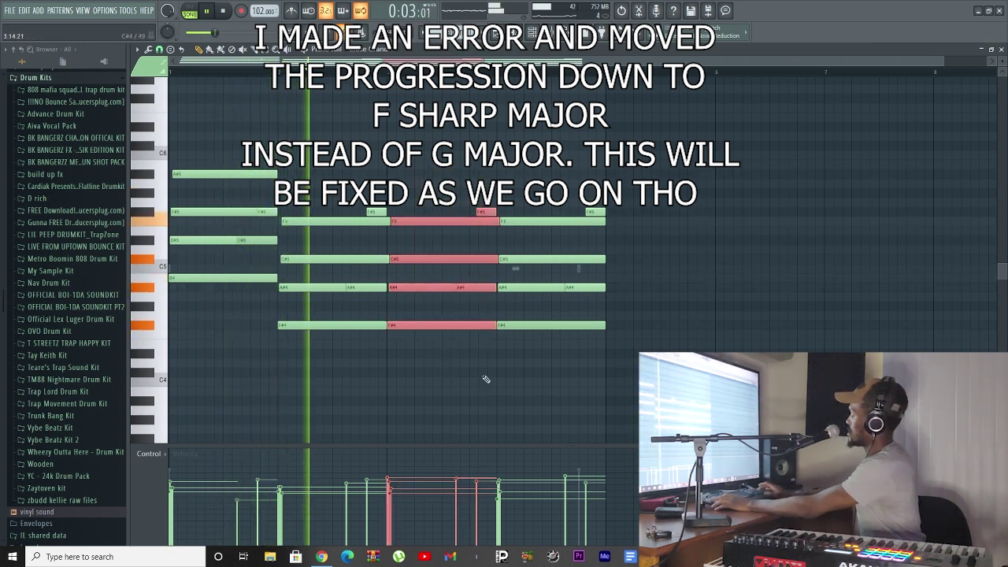
pyautogui.press('Up')
pyautogui.press('Up')
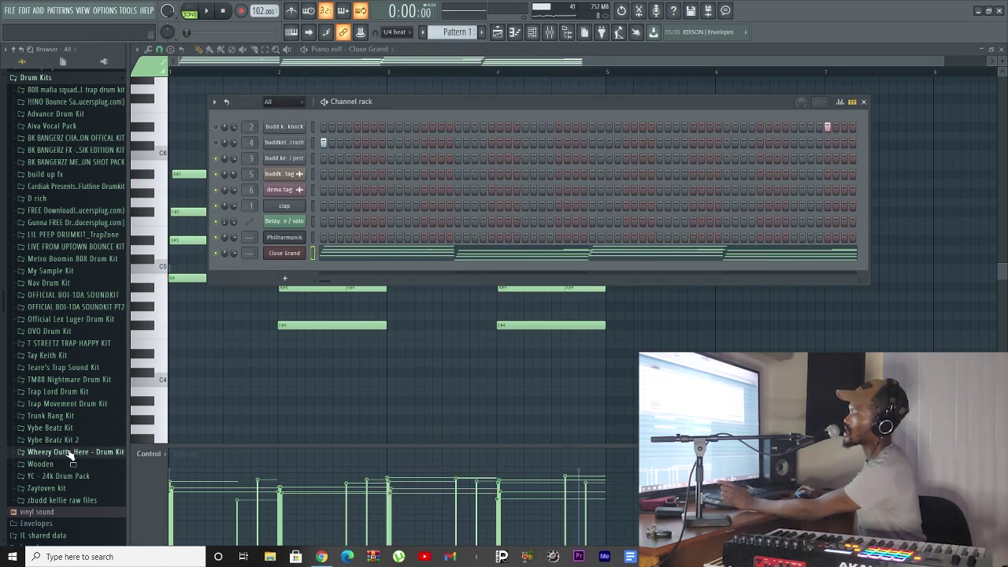
# Step: Add HiHat (3) from the Wheezy Outta Here drum kit as a new channel and fill every step with hits
pyautogui.click(69, 452)
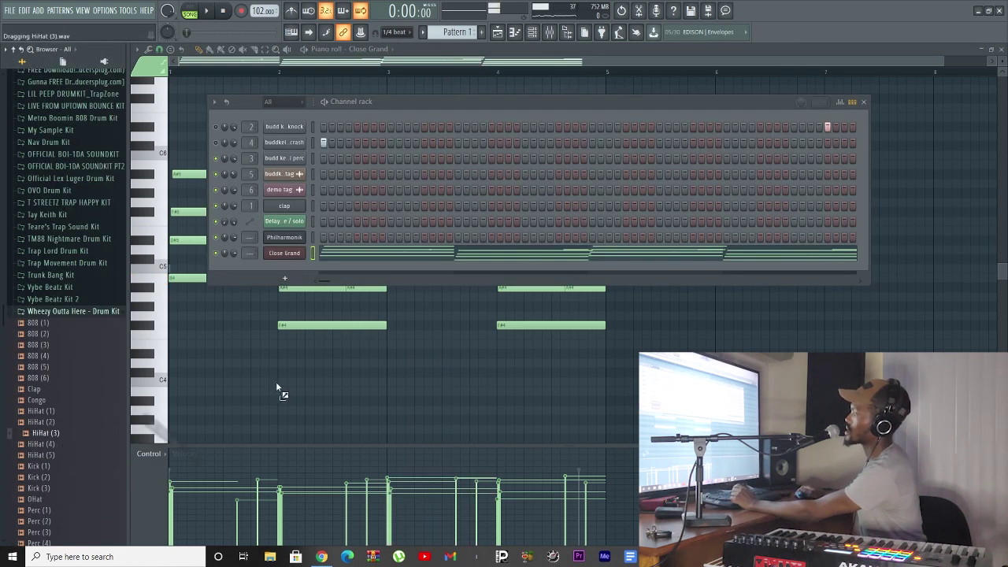
pyautogui.moveTo(293, 262); pyautogui.dragTo(293, 265)
pyautogui.press('space')
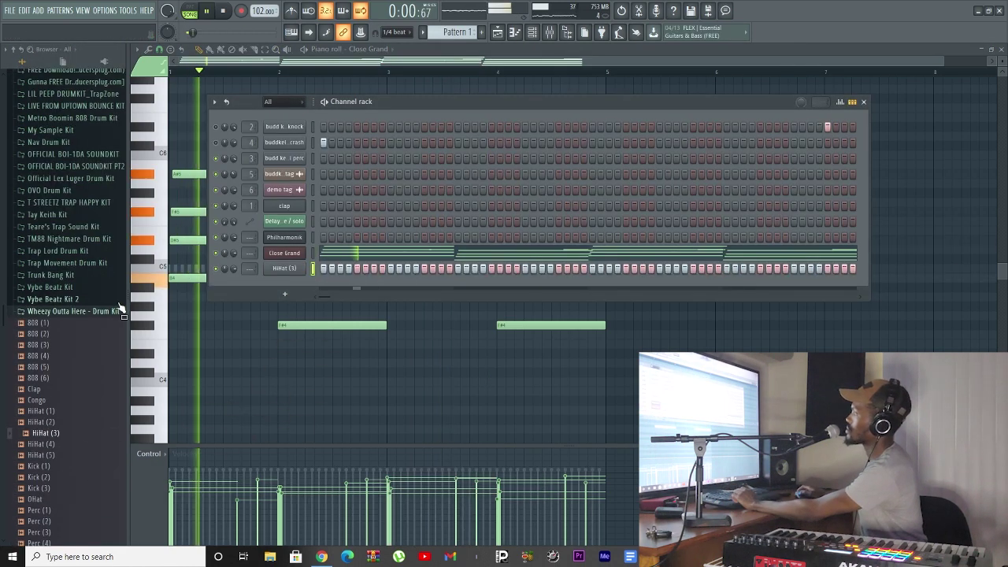
pyautogui.rightClick(309, 278)
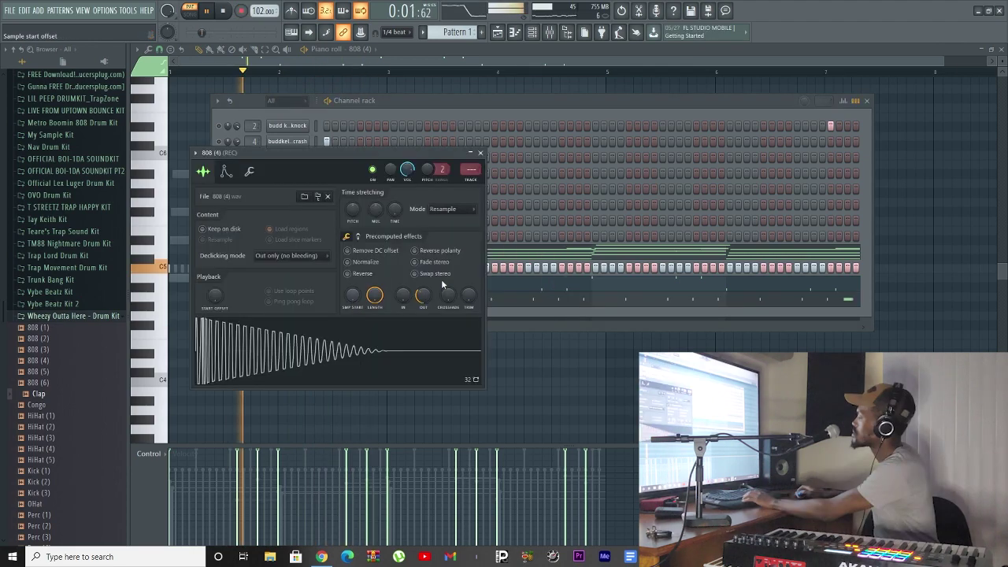
# Step: Raise all HiHat (3) notes by five semitones in its piano roll
pyautogui.press('F7')
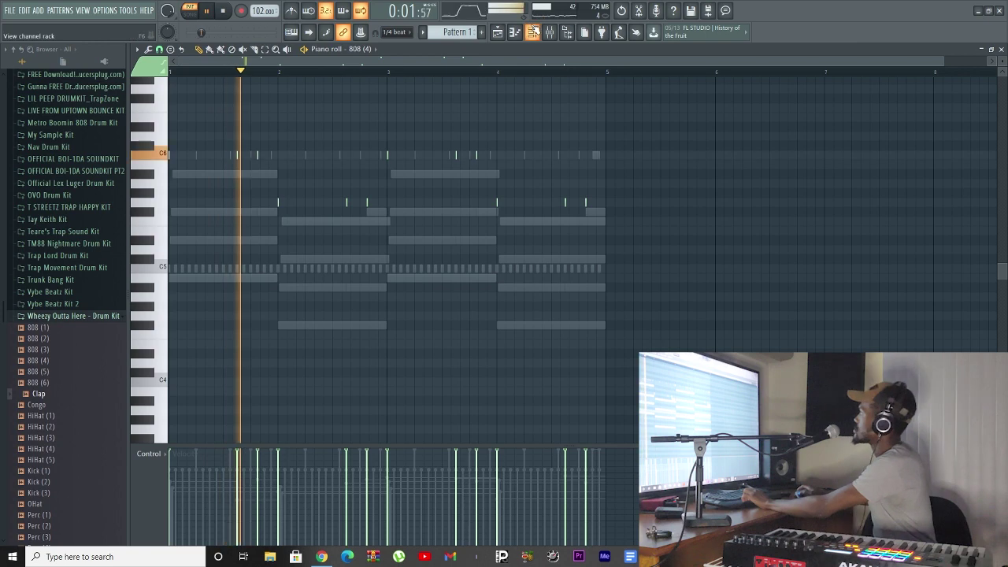
pyautogui.click(532, 31)
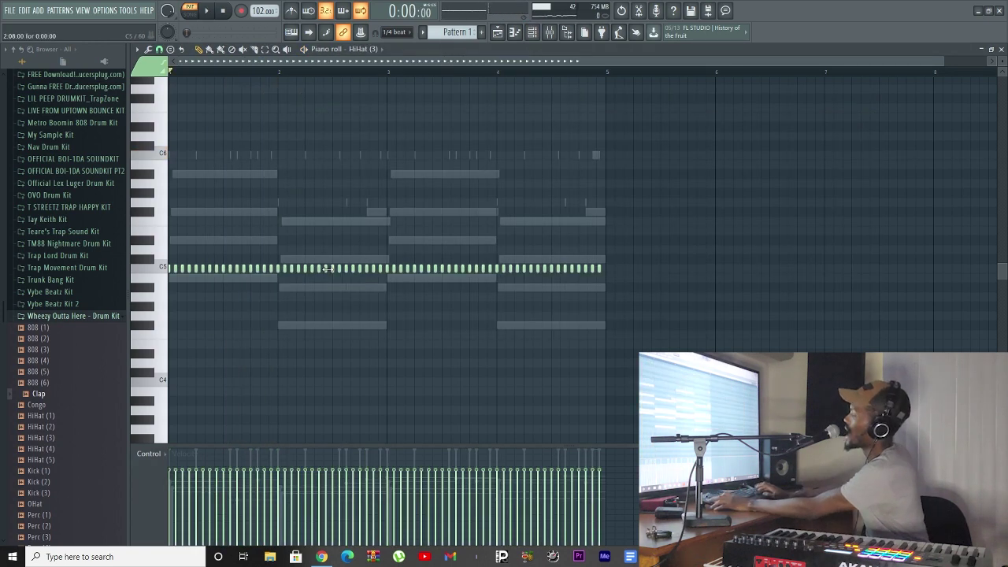
pyautogui.hotkey('shift', 'Up')
pyautogui.hotkey('shift', 'Up')
pyautogui.hotkey('shift', 'Up')
pyautogui.hotkey('shift', 'Up')
pyautogui.hotkey('shift', 'Up')
# Step: Record a one-bar melody on Close Grand #2 over the beat and duplicate it three times to fill four bars
pyautogui.press('space')
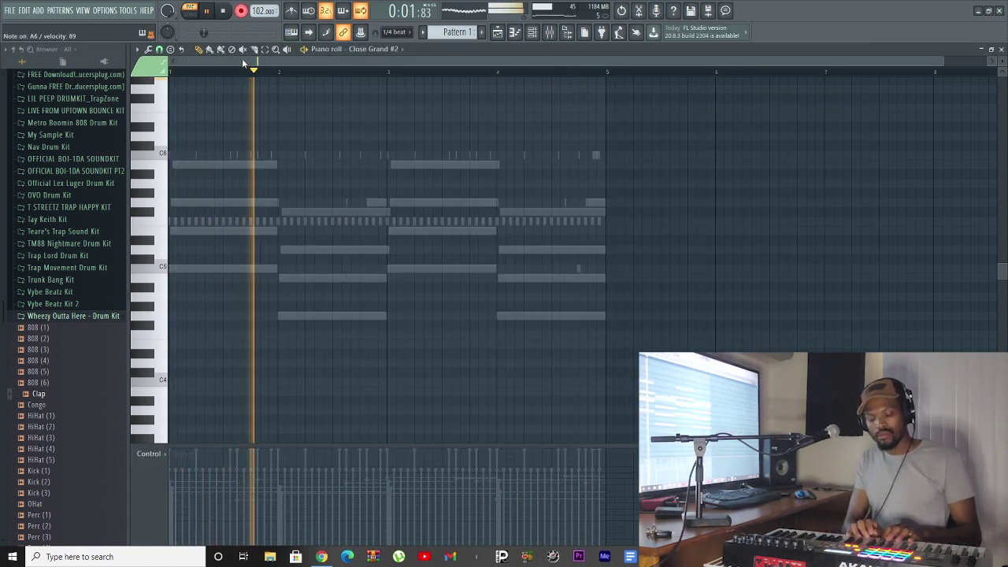
pyautogui.press('space')
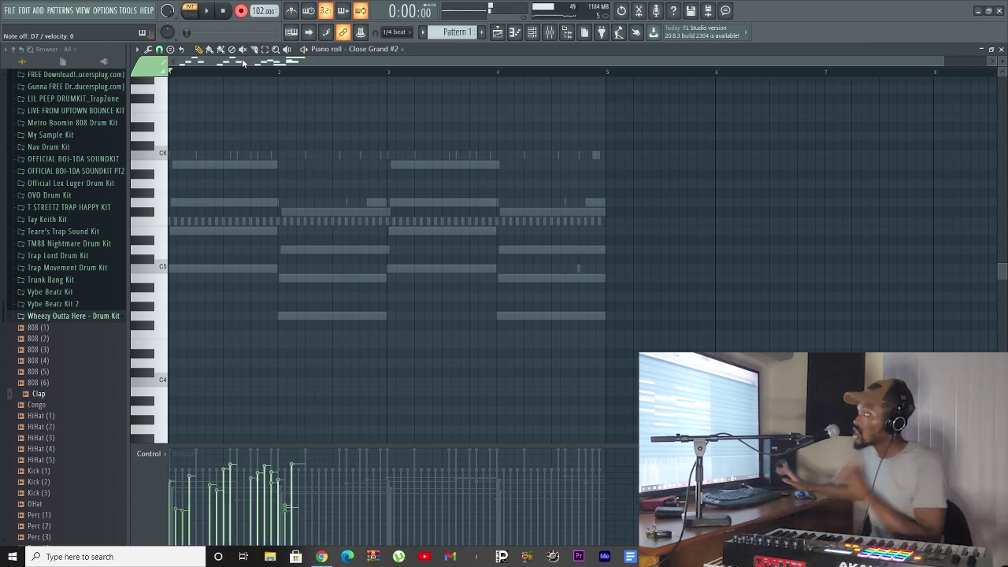
pyautogui.scroll(5, 268, 155)
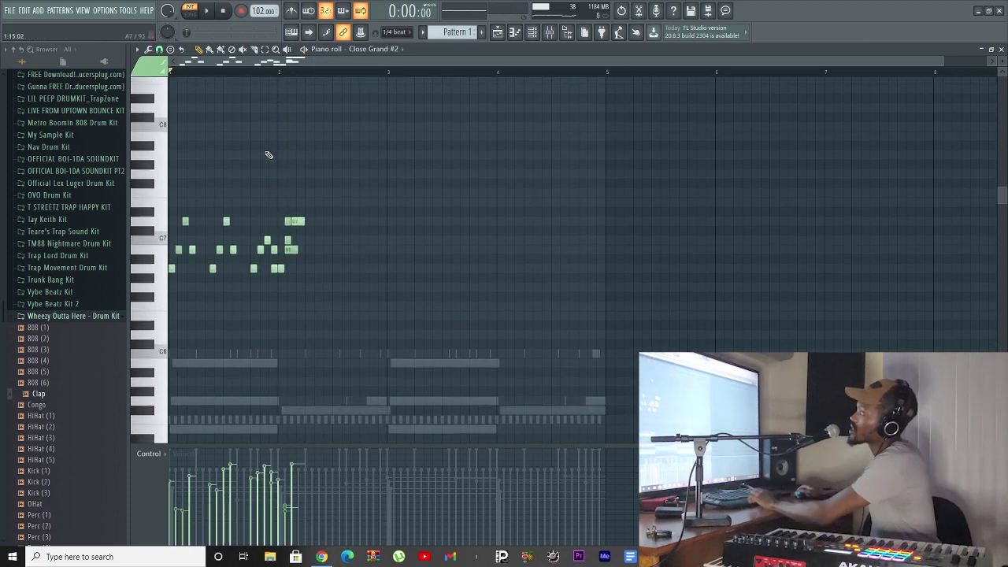
pyautogui.hotkey('ctrl', 'a')
pyautogui.hotkey('ctrl', 'b')
pyautogui.hotkey('ctrl', 'b')
pyautogui.hotkey('ctrl', 'b')
pyautogui.press('space')
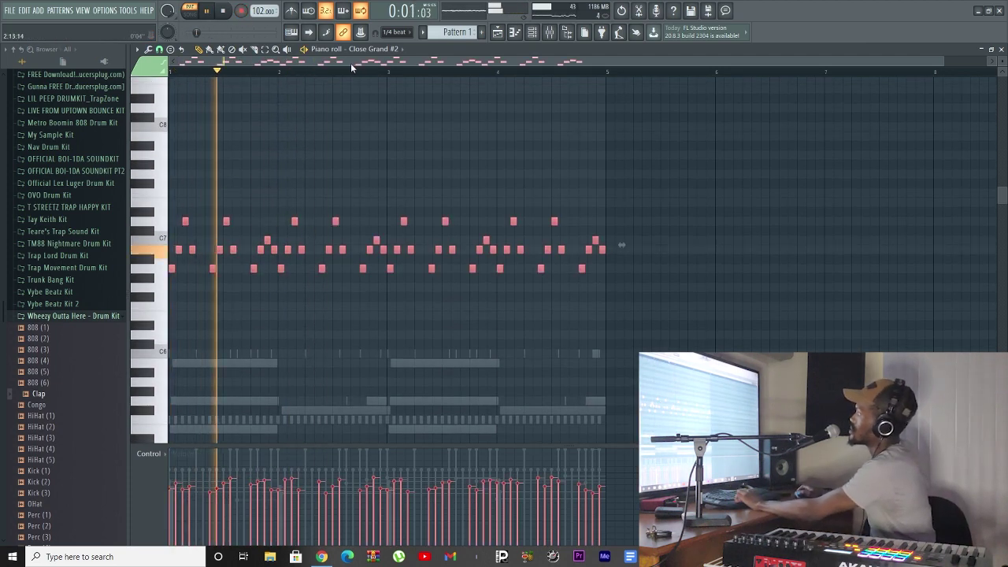
# Step: Stop playback and solo the Close Grand channel in the channel rack
pyautogui.press('F6')
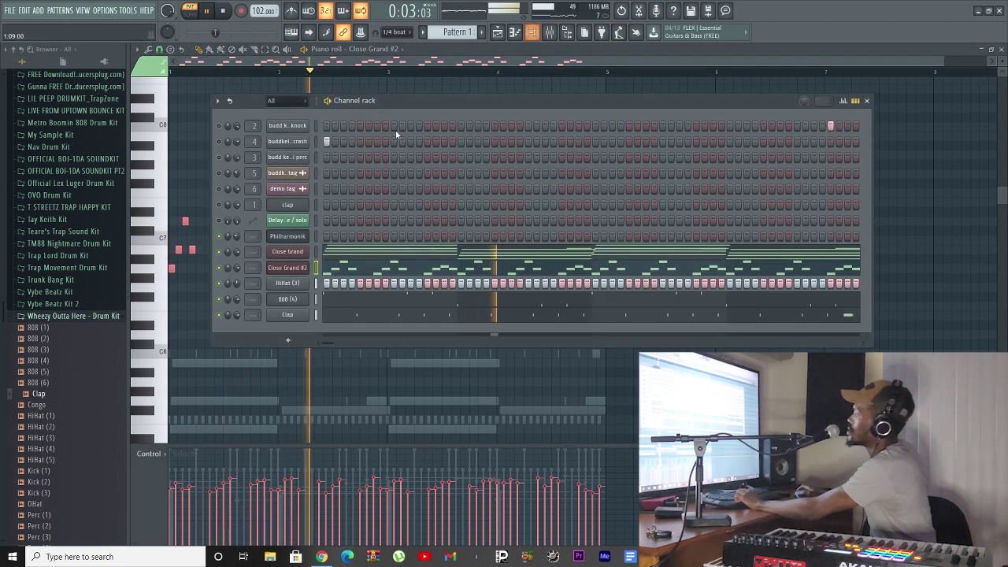
pyautogui.press('space')
pyautogui.rightClick(229, 254)
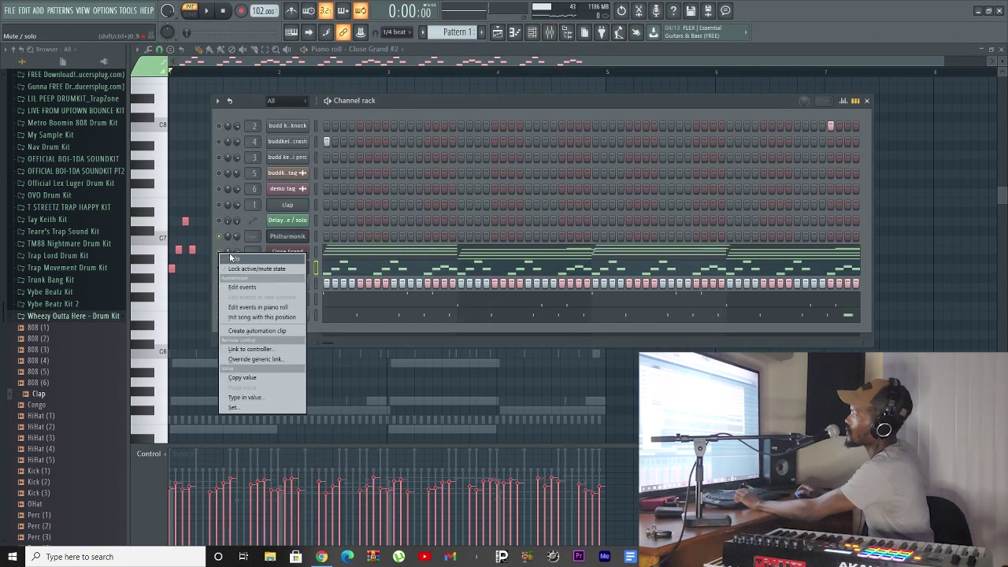
pyautogui.click(240, 262)
pyautogui.click(292, 255)
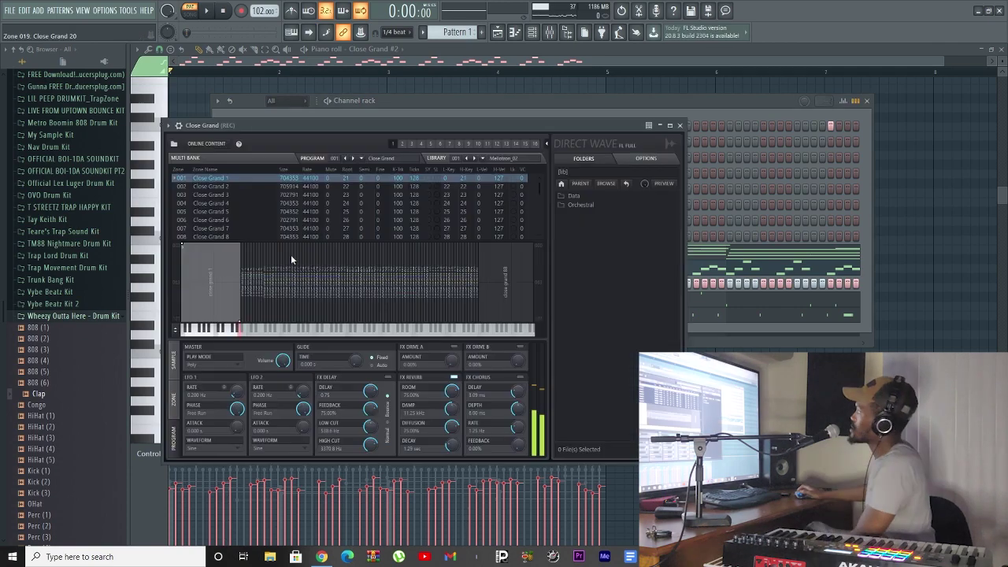
pyautogui.click(323, 219)
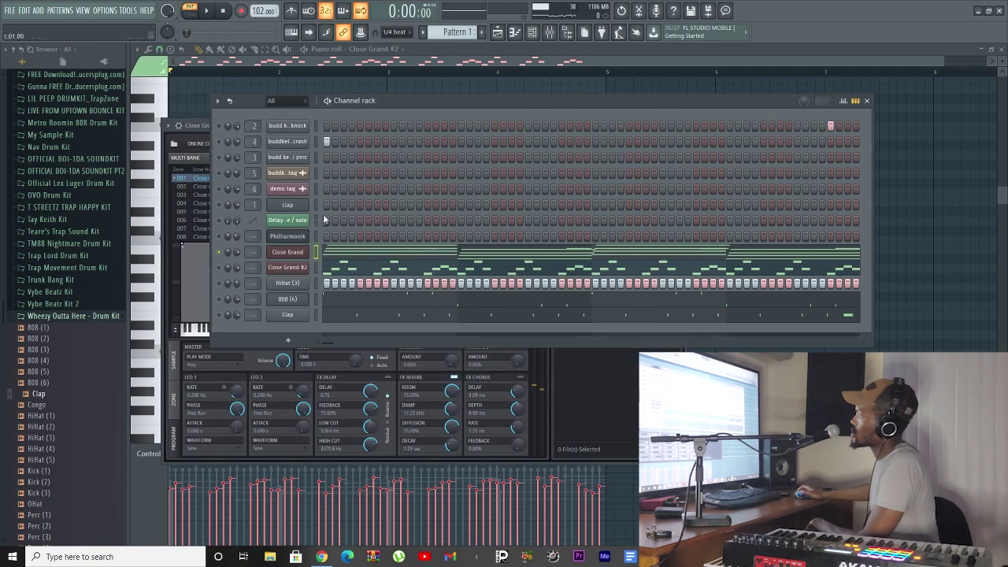
# Step: Route the Close Grand channel to mixer track 7
pyautogui.click(293, 254)
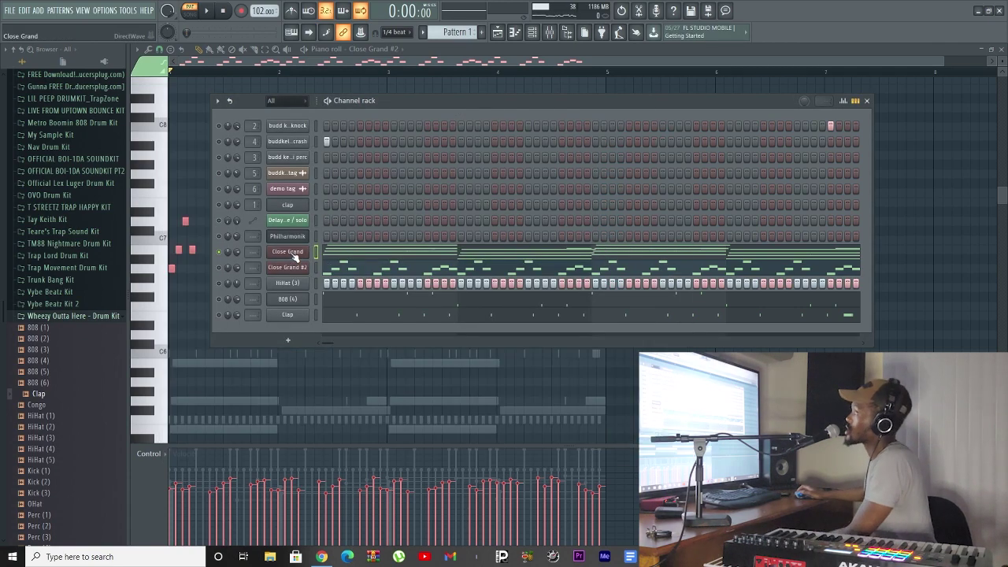
pyautogui.click(293, 254)
pyautogui.click(672, 153)
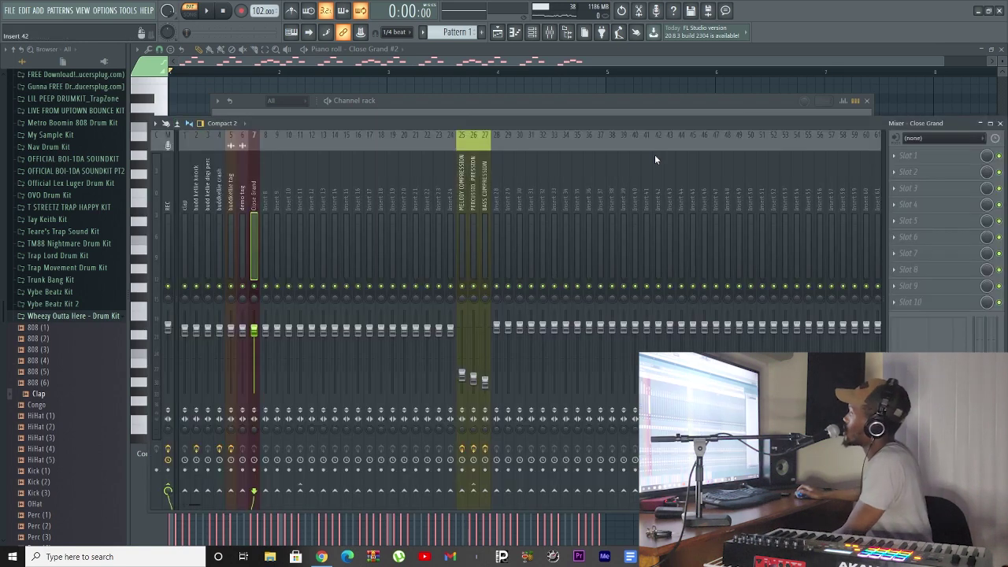
# Step: Load the Vinyl effect into slot 1 of the Close Grand mixer track and dismiss the audio driver message
pyautogui.click(902, 155)
pyautogui.click(701, 130)
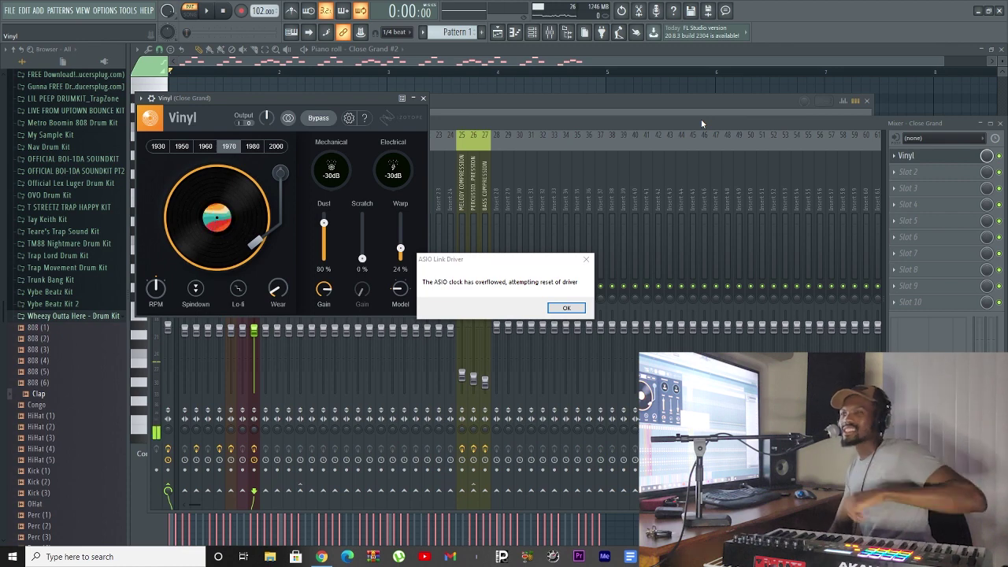
pyautogui.click(566, 307)
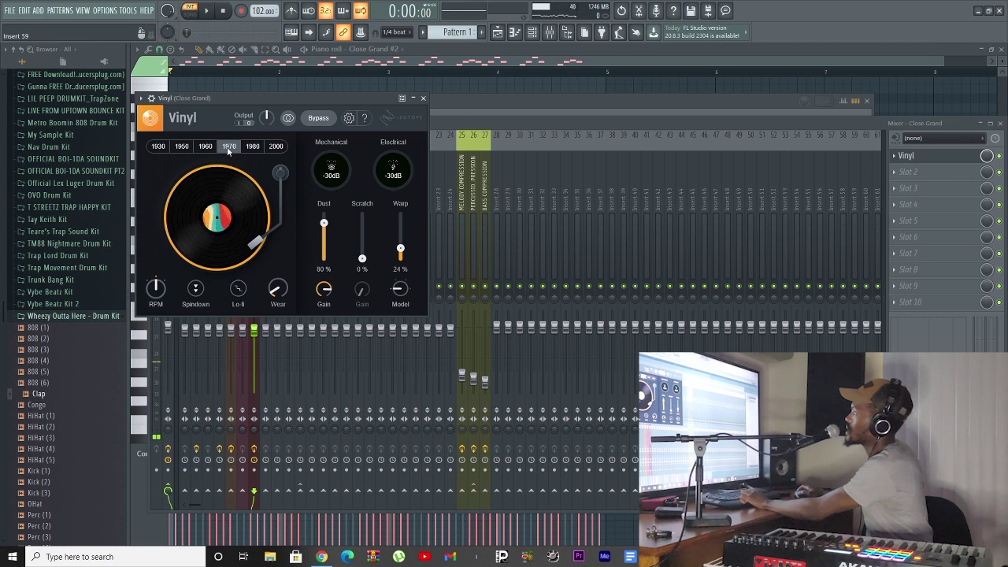
# Step: Set Vinyl to the 1960 era with 30% scratch and 45% warp while comparing the chords with the effect on and off
pyautogui.press('space')
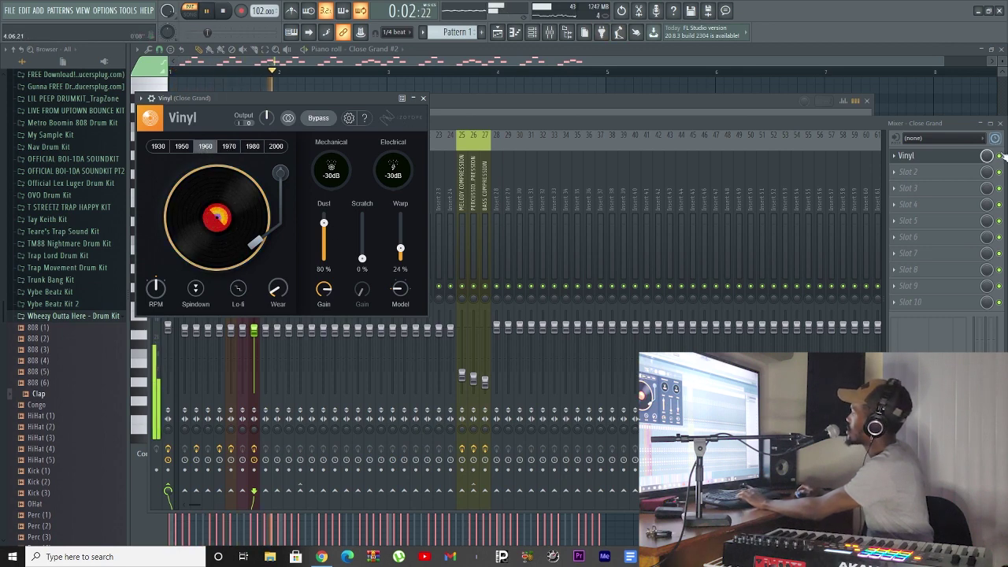
pyautogui.moveTo(362, 259); pyautogui.dragTo(363, 239)
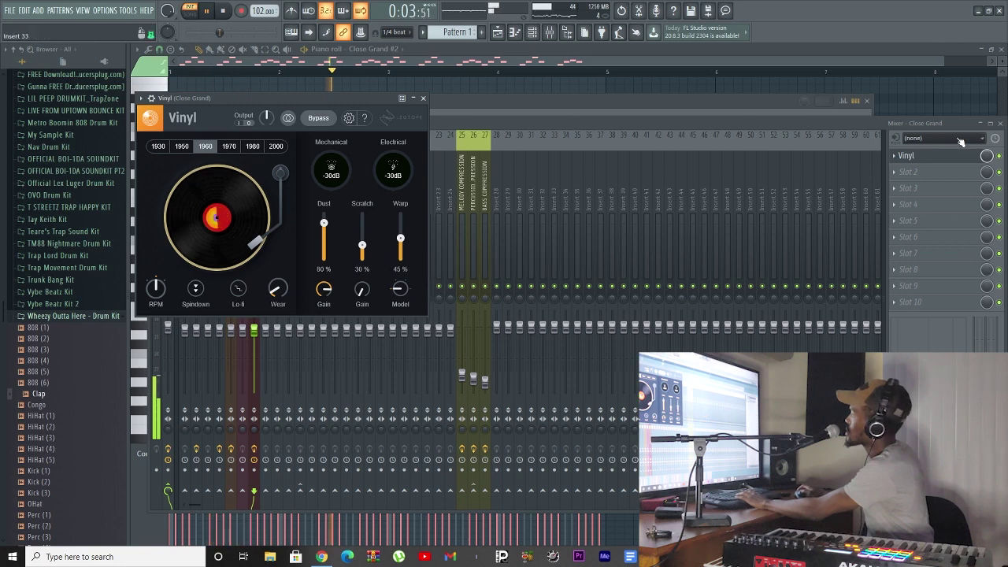
pyautogui.click(1000, 162)
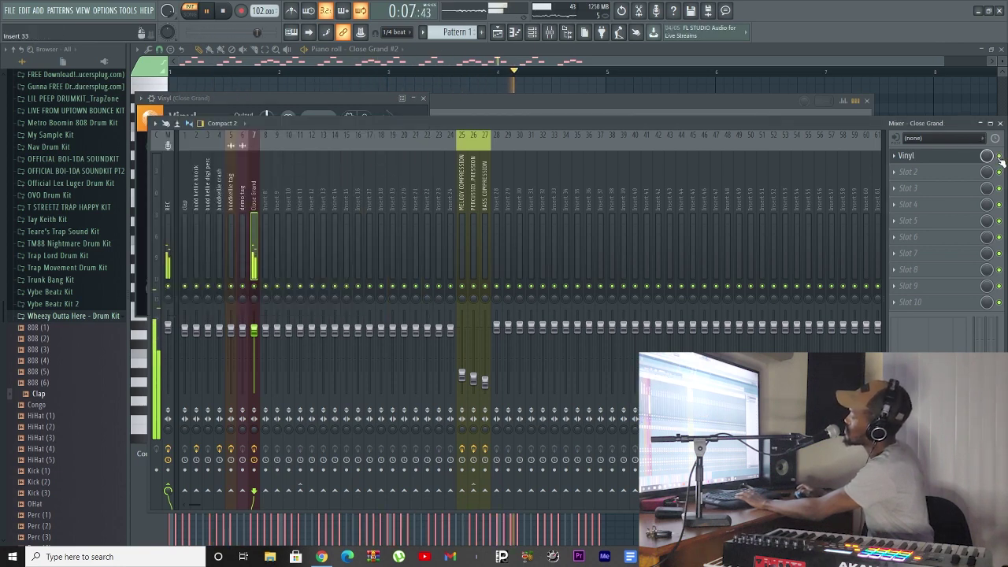
pyautogui.click(534, 36)
pyautogui.press('space')
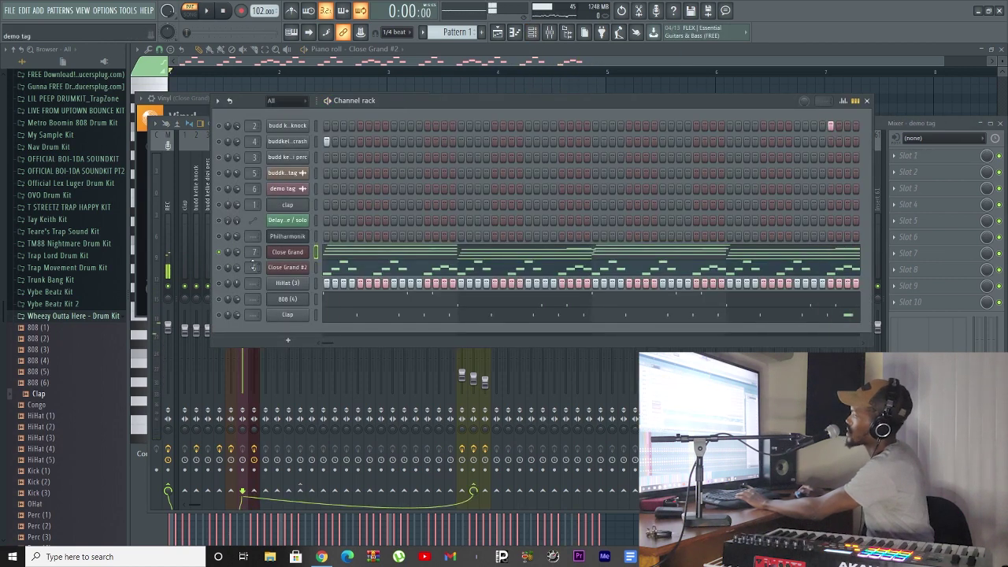
# Step: Route Close Grand #2 to mixer track 7 and play the Close Grand chords with the hi-hat, 808 and clap unmuted
pyautogui.scroll(7, 253, 267)
pyautogui.press('space')
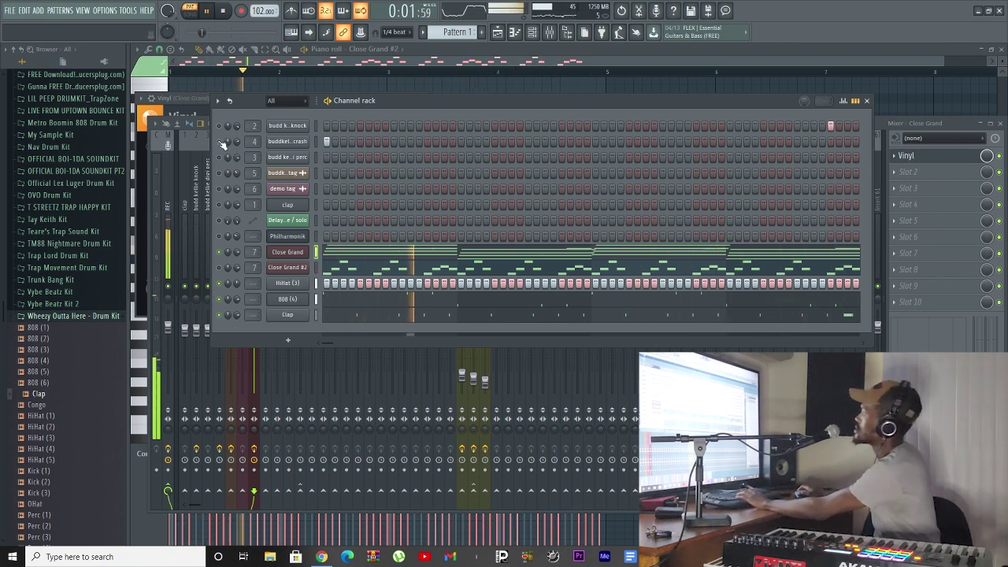
pyautogui.press('space')
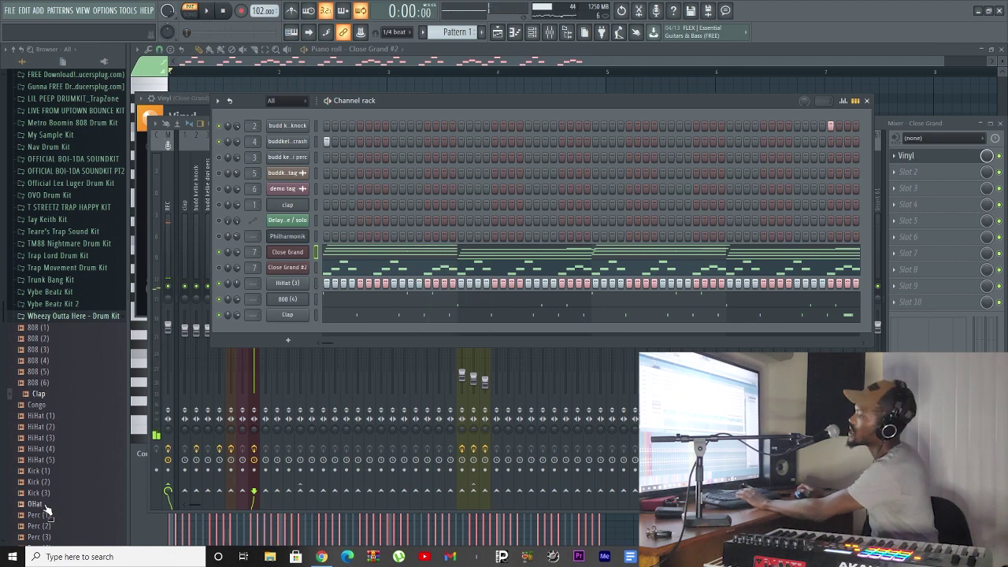
# Step: Add the OHat sample as a new channel and place a hit on the seventh step of each of the four bars
pyautogui.click(40, 504)
pyautogui.moveTo(292, 333); pyautogui.dragTo(312, 332)
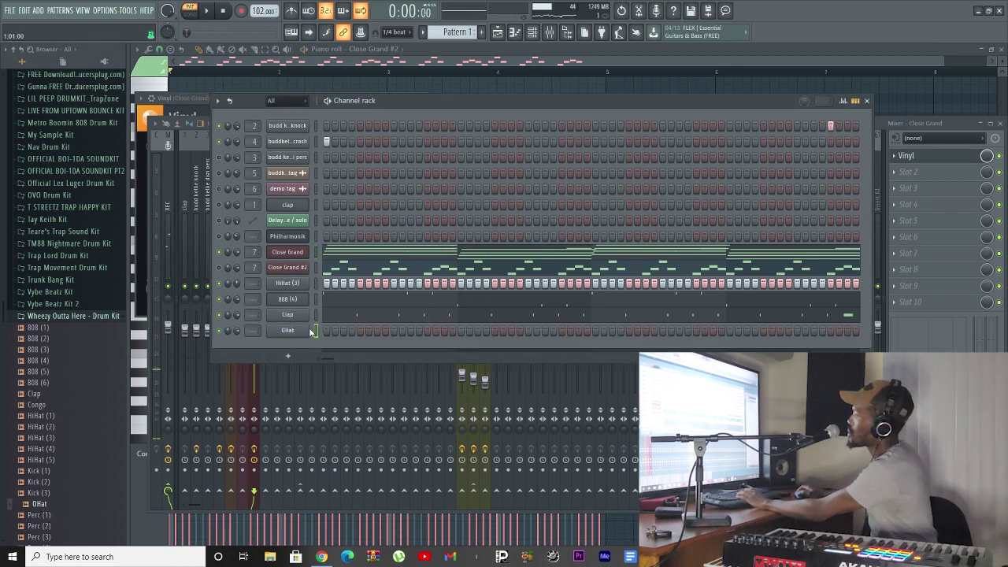
pyautogui.press('space')
pyautogui.click(377, 330)
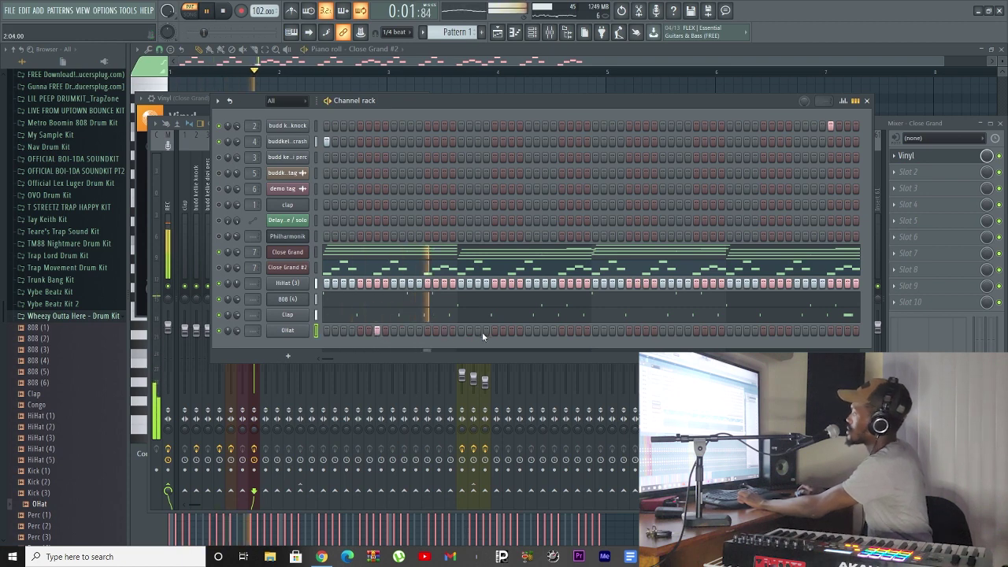
pyautogui.click(513, 332)
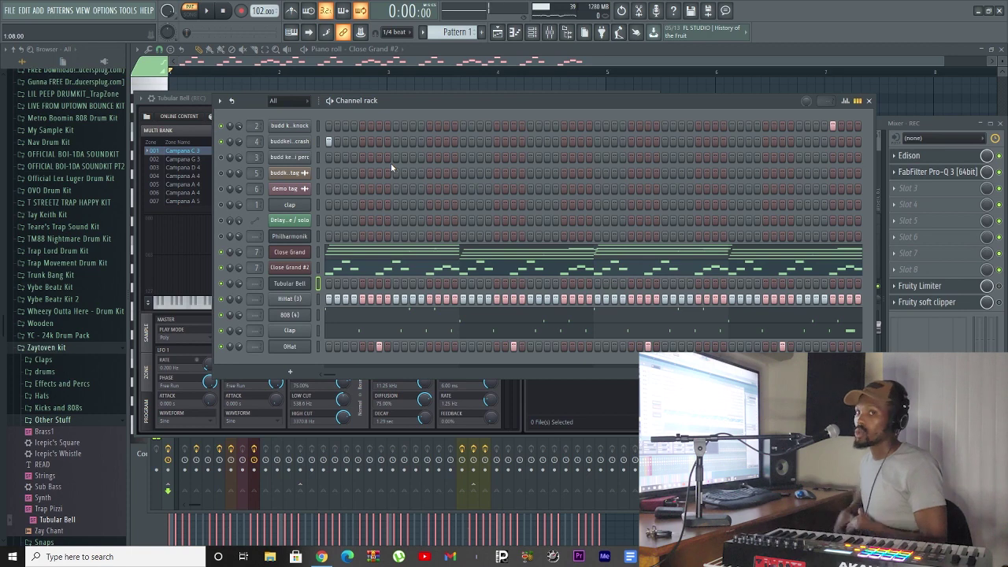
# Step: Solo the Close Grand channel and play its chord progression in the piano roll
pyautogui.rightClick(225, 256)
pyautogui.click(248, 261)
pyautogui.press('space')
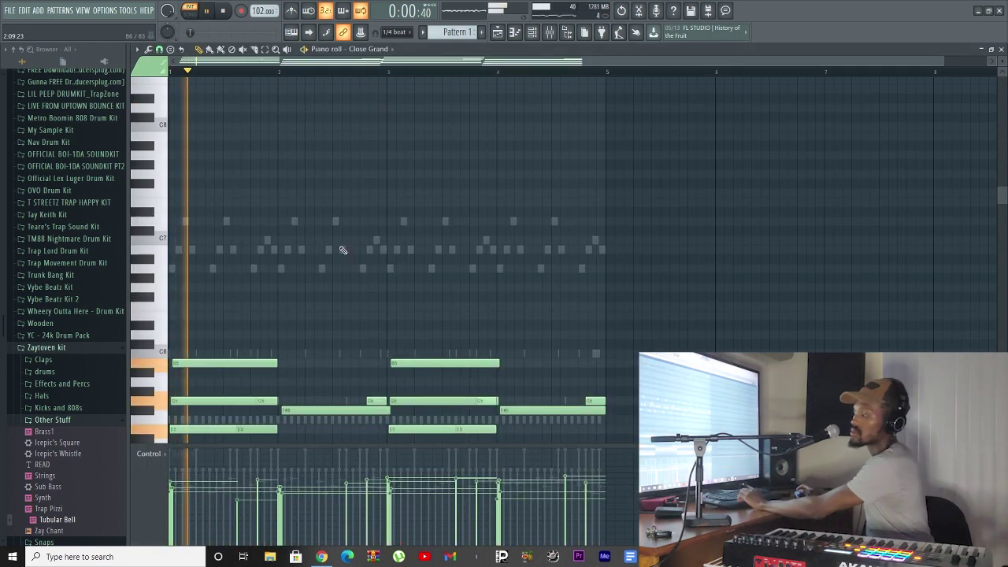
pyautogui.scroll(-3, 299, 241)
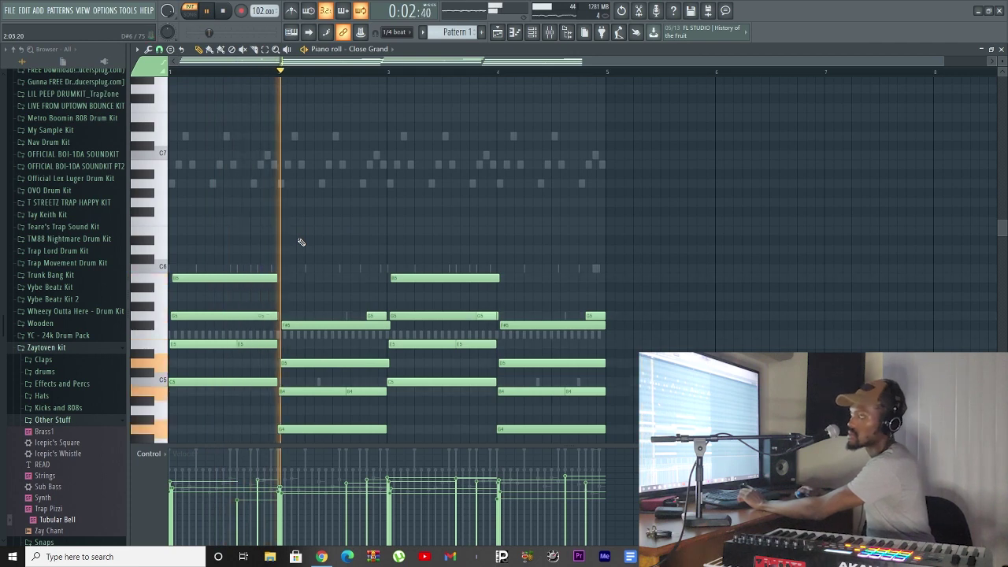
pyautogui.scroll(-2, 315, 242)
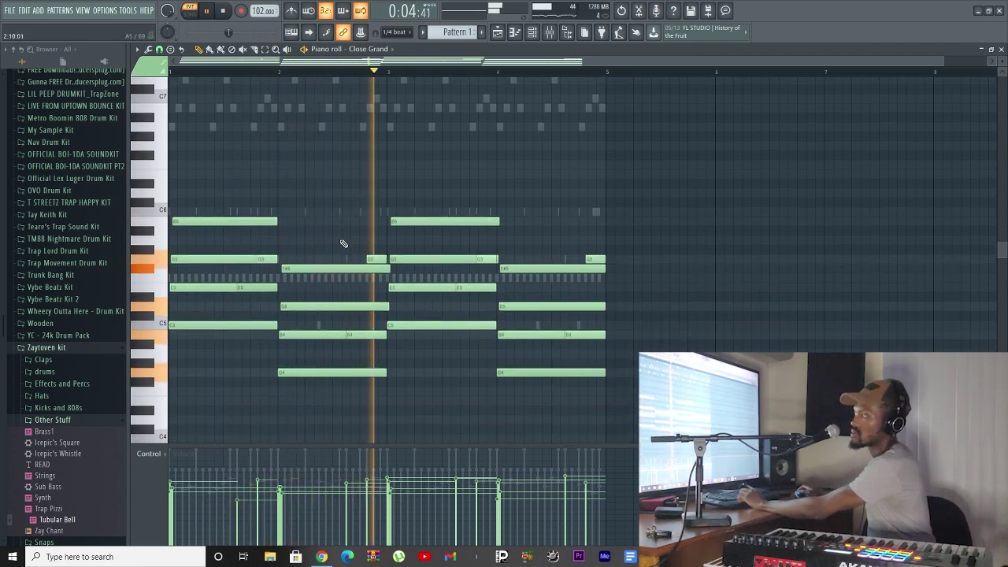
pyautogui.press('space')
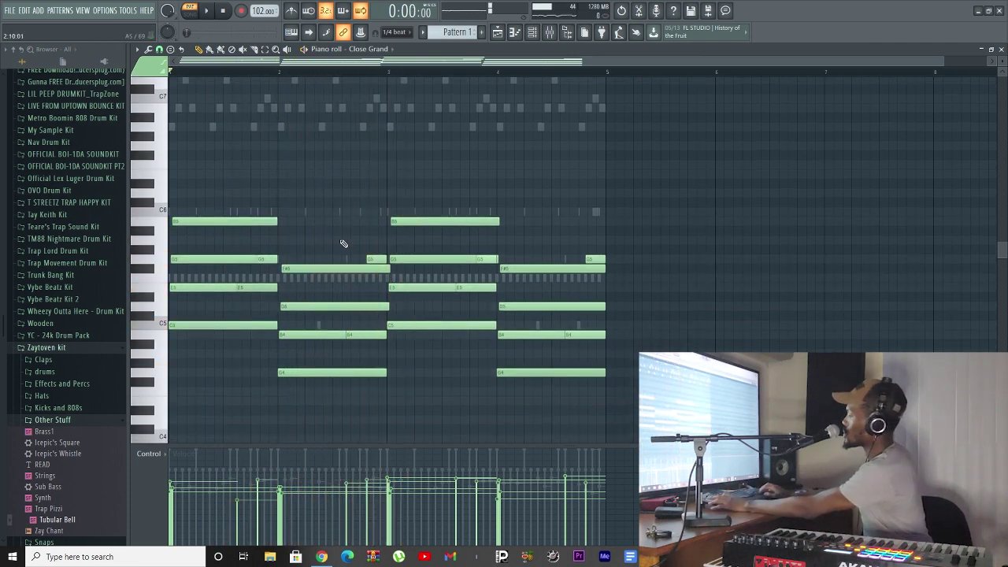
# Step: Try the Close Grand chords ten semitones higher during playback, and move them back down ten semitones
pyautogui.scroll(-3, 341, 241)
pyautogui.press('space')
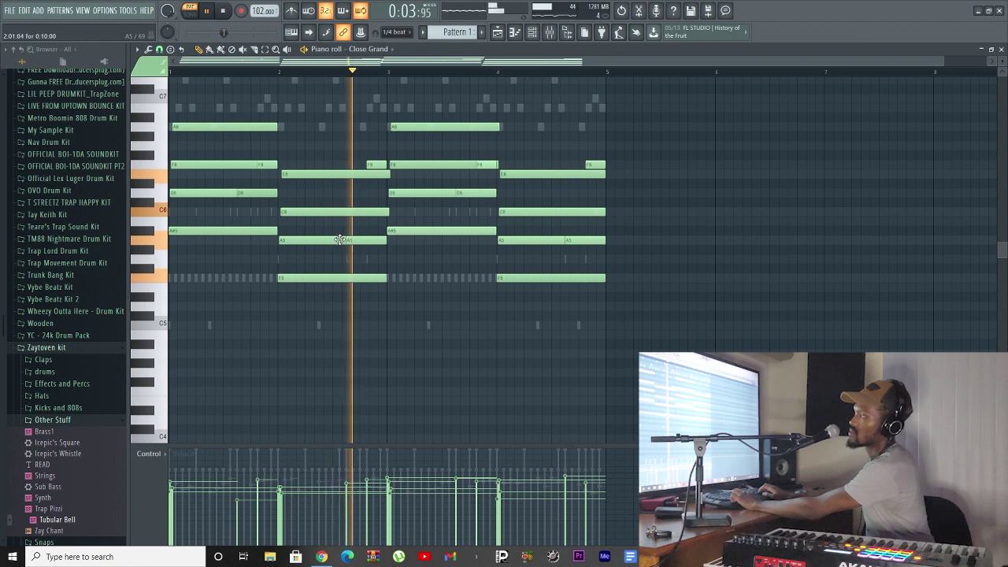
pyautogui.press('space')
pyautogui.press('Down')
pyautogui.press('Down')
pyautogui.press('Down')
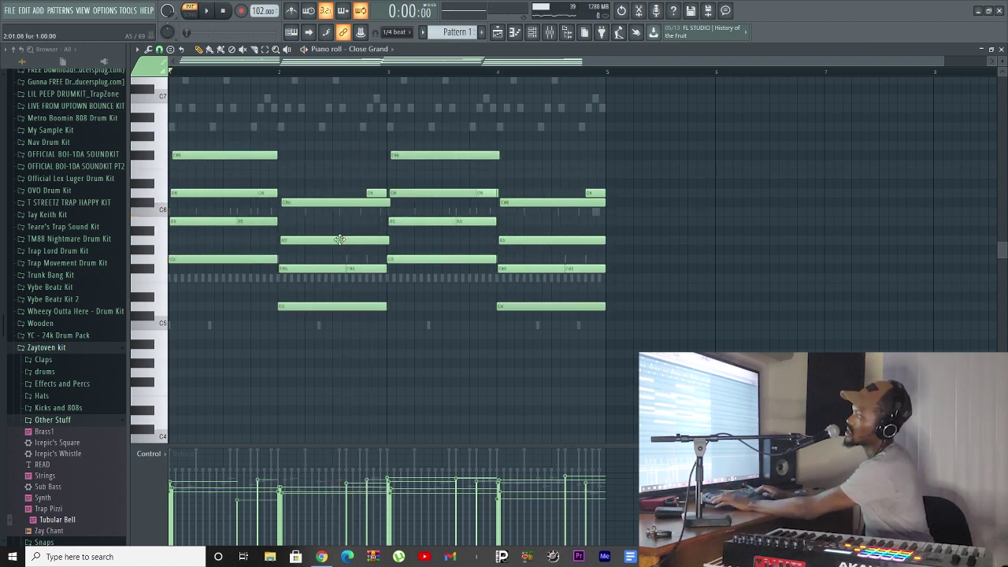
pyautogui.press('Down')
pyautogui.press('Down')
pyautogui.press('Down')
pyautogui.press('Down')
pyautogui.press('Down')
pyautogui.press('Down')
pyautogui.press('Down')
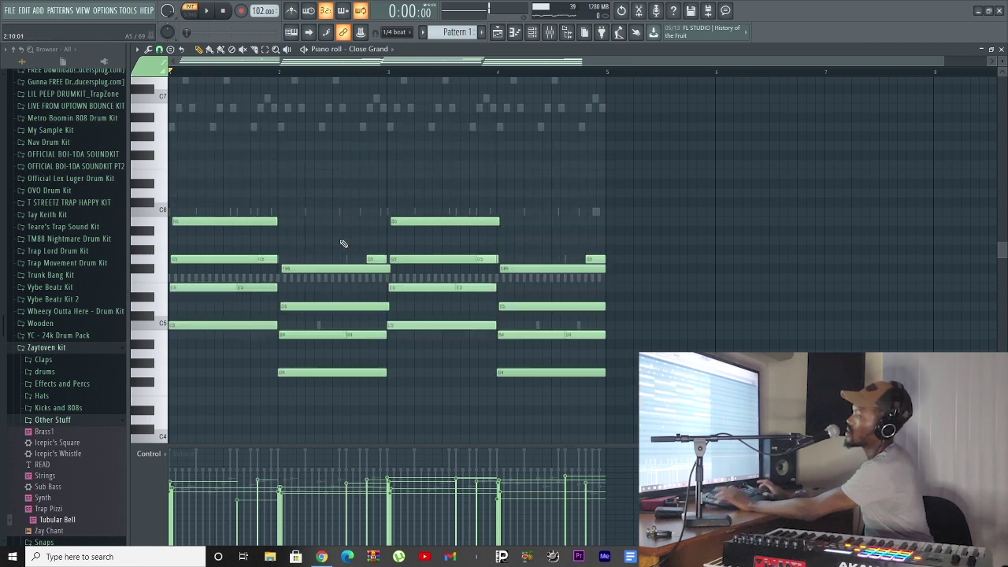
# Step: Play the Close Grand chords at their original pitch and unmute Close Grand #2 in the channel rack
pyautogui.press('space')
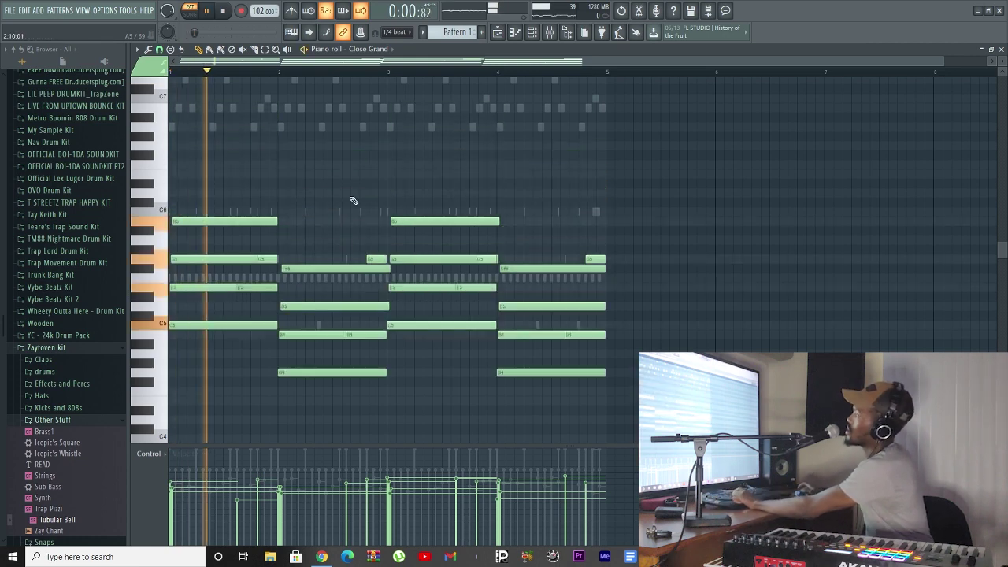
pyautogui.click(531, 33)
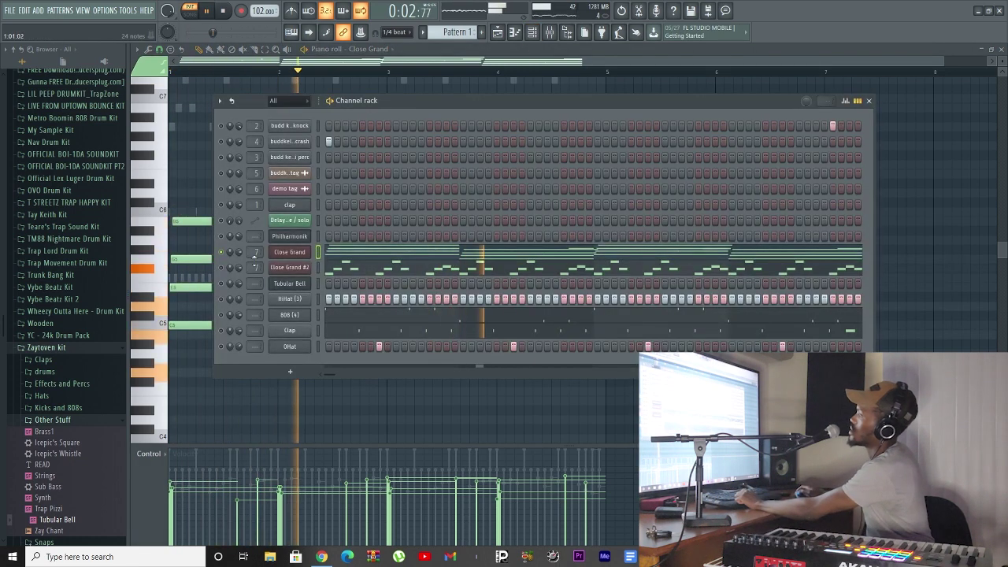
pyautogui.press('space')
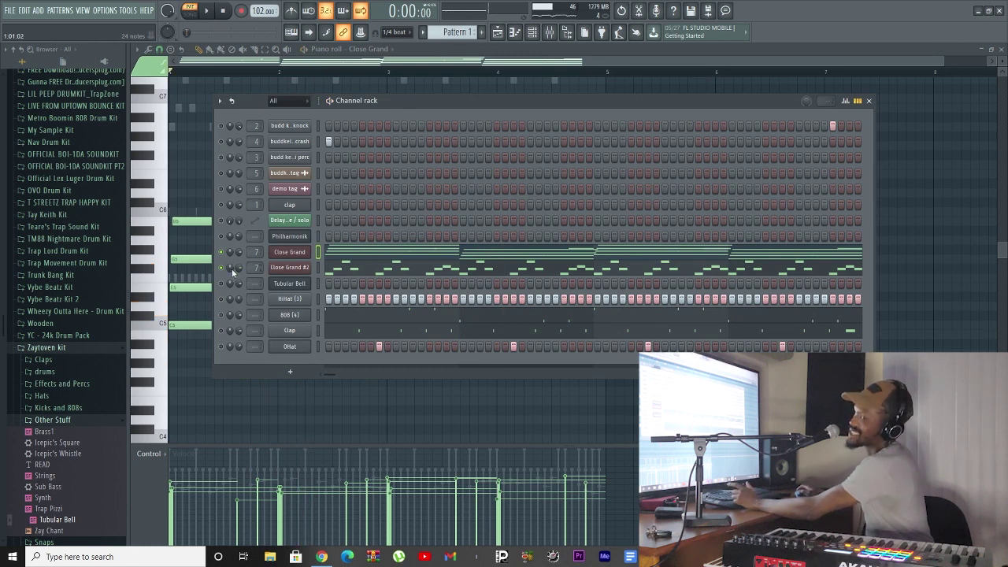
# Step: Open the Close Grand #2 melody in the piano roll and play it together with the chords
pyautogui.click(422, 274)
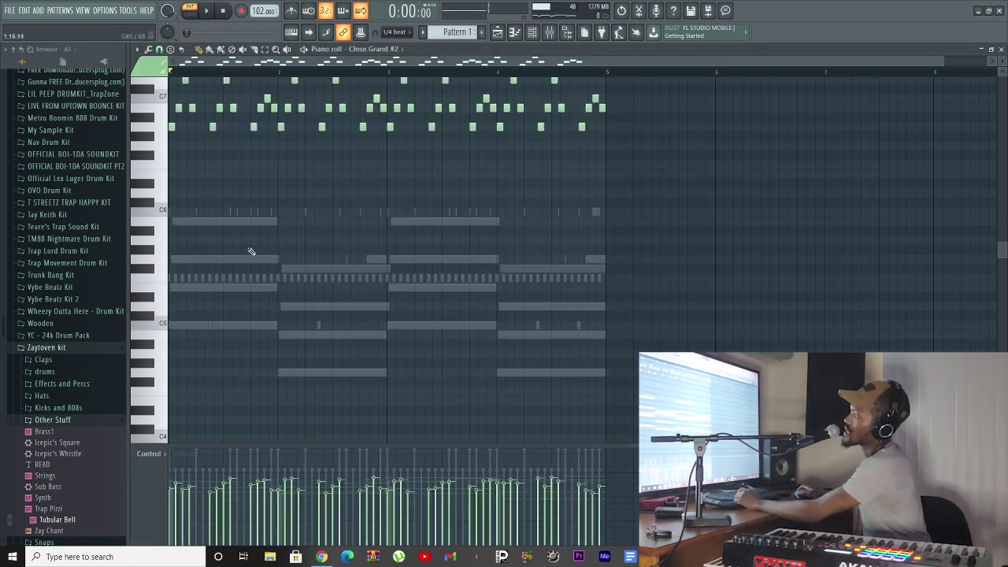
pyautogui.scroll(3, 202, 181)
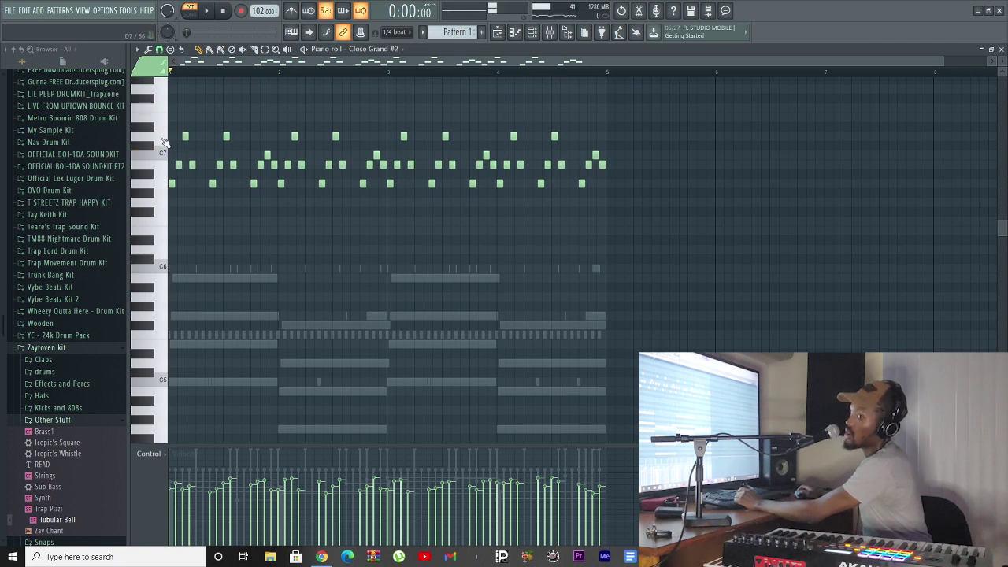
pyautogui.press('space')
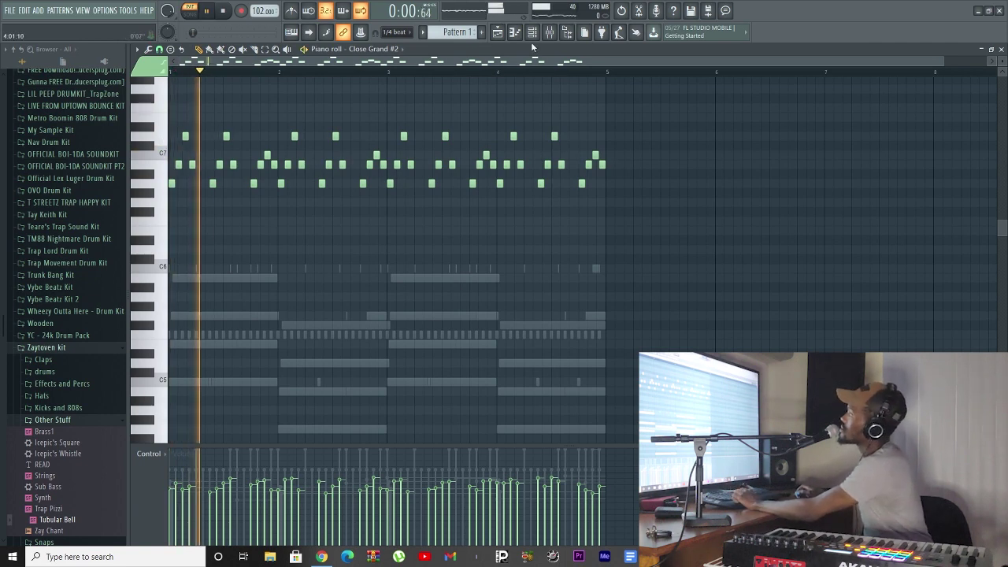
pyautogui.press('F6')
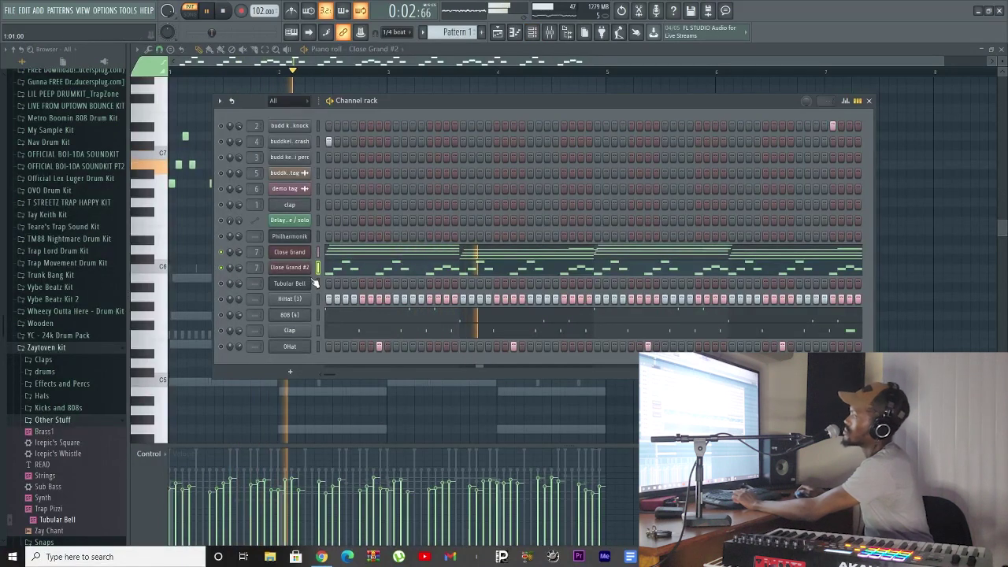
pyautogui.press('space')
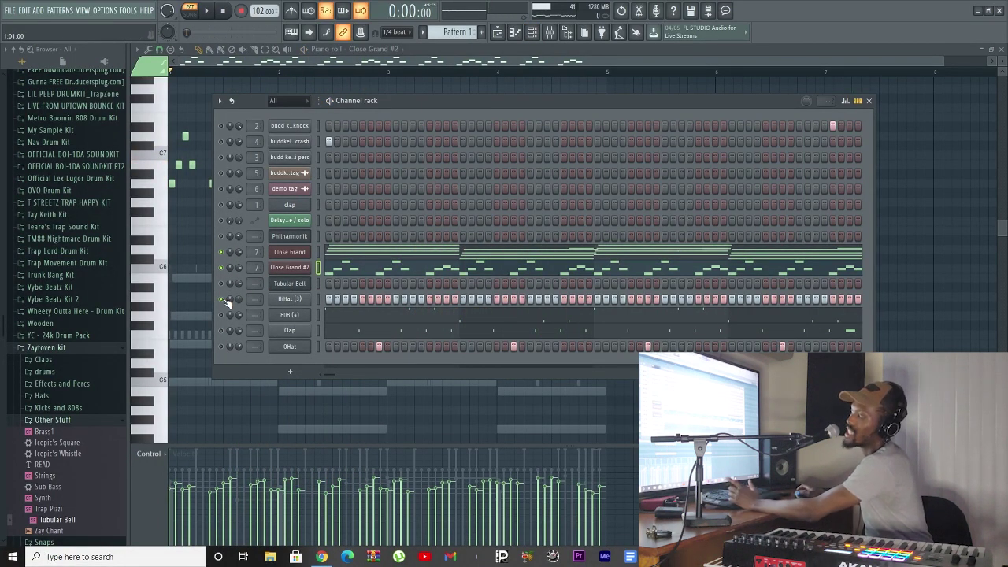
# Step: Play the beat while unmuting HiHat (3), 808 (4), Clap and OHat, and mute the Close Grand #2 melody
pyautogui.press('space')
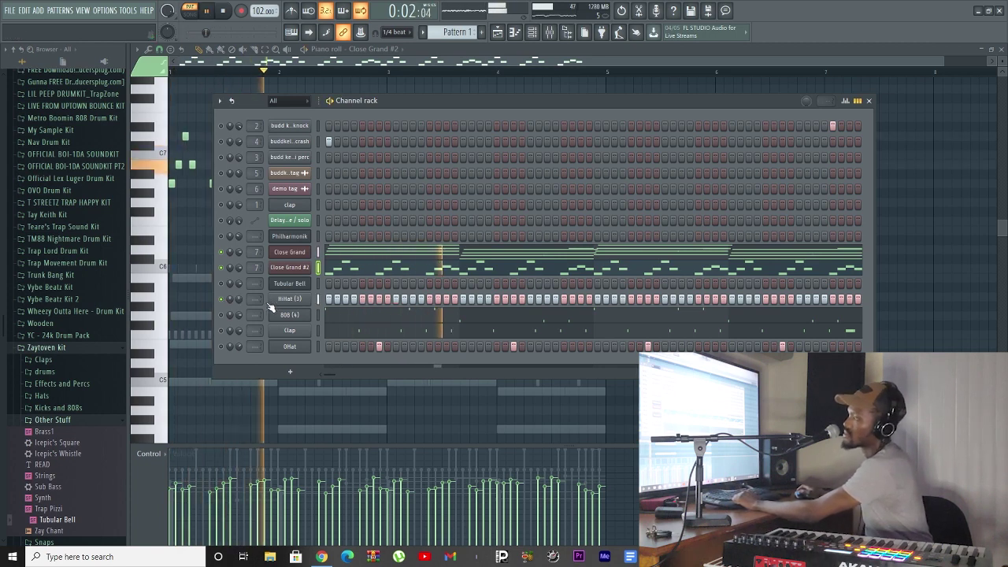
pyautogui.press('space')
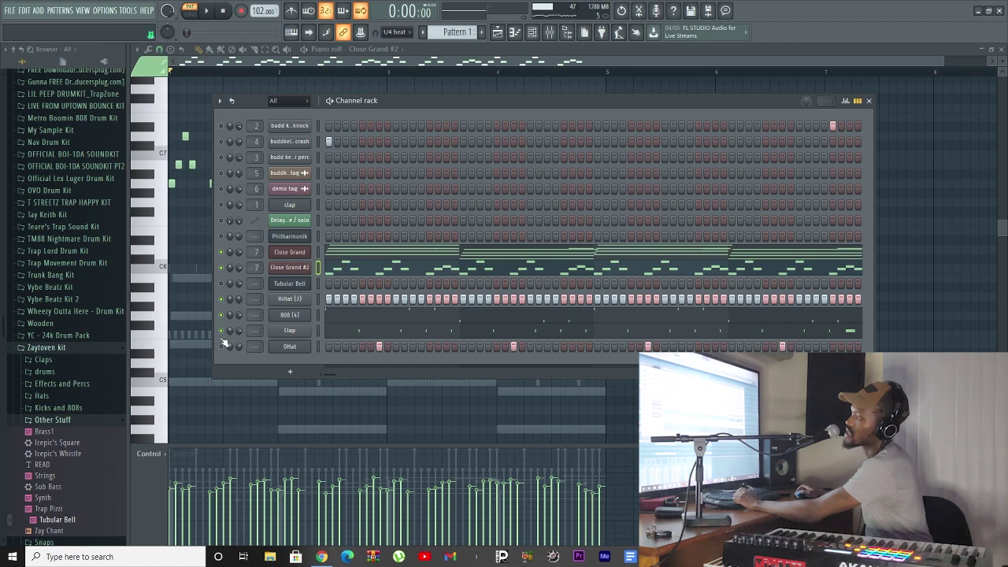
pyautogui.press('space')
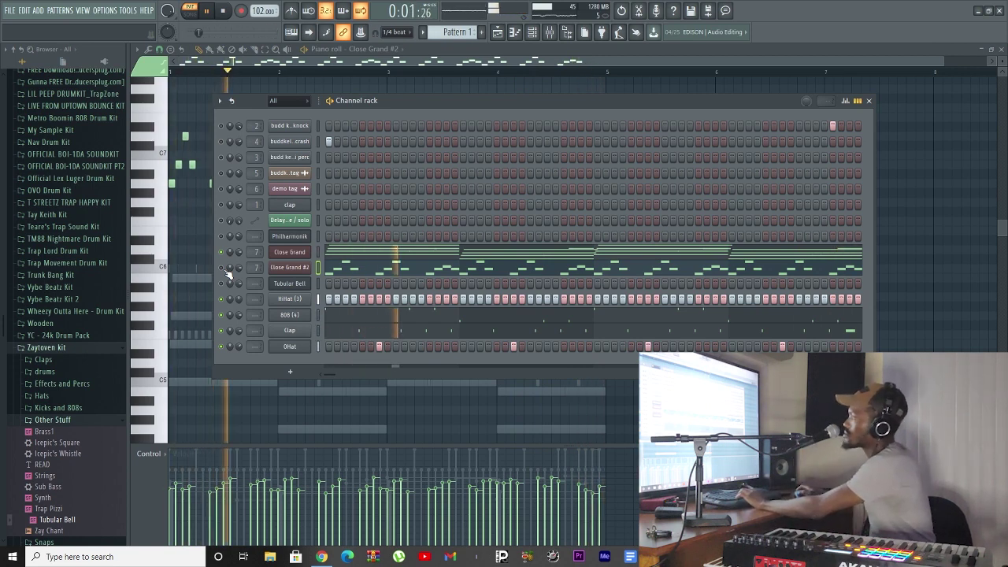
pyautogui.press('space')
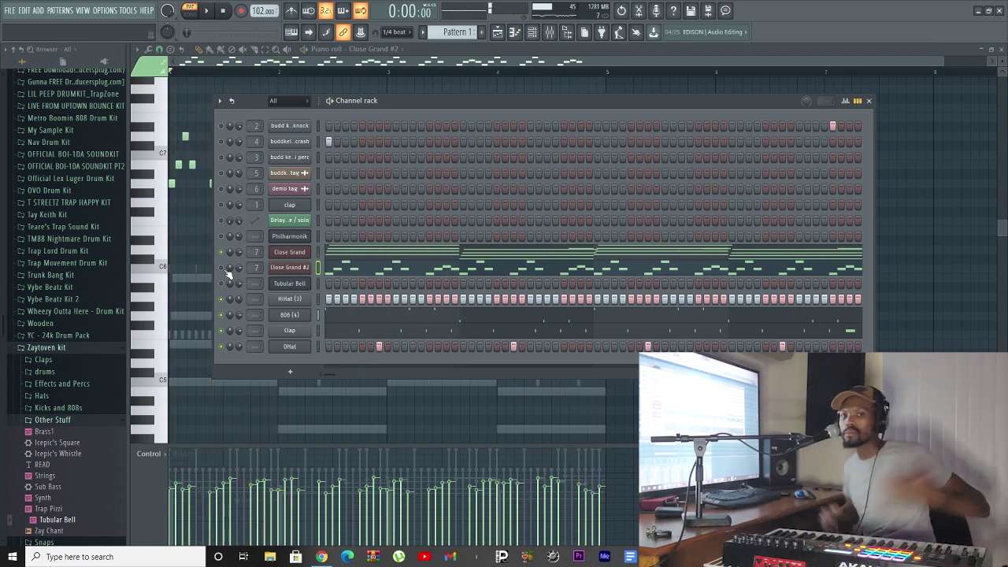